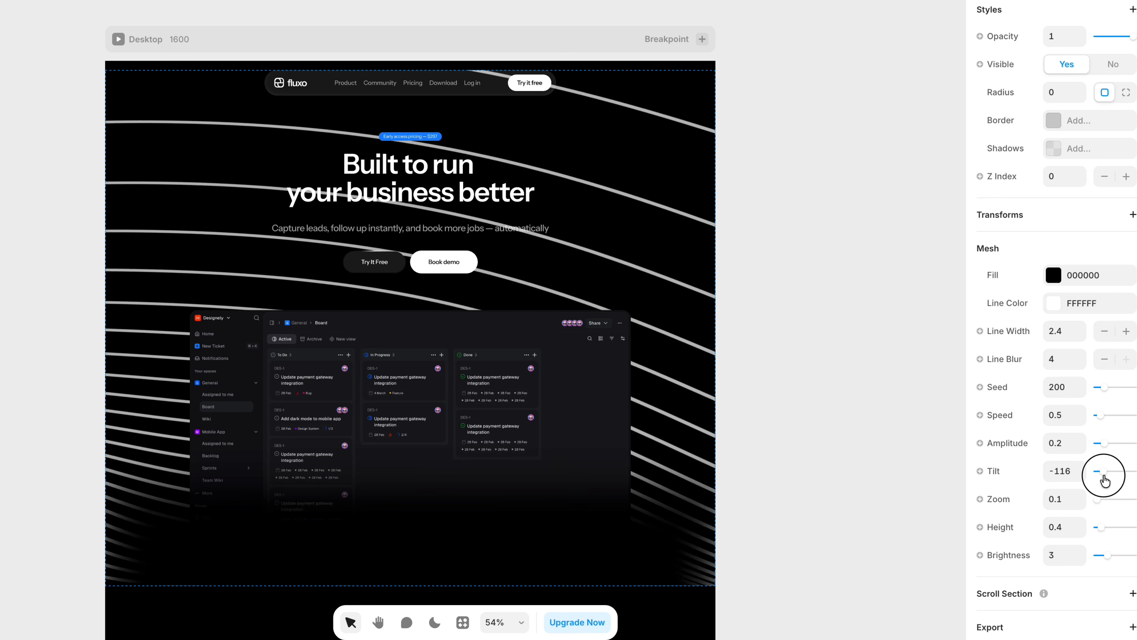
Step: Add the Liquid Gradient shader to the hero section and set its position type to Absolute
mouse_move(1102, 475)
left_mouse_down()
mouse_move(1092, 480)
mouse_move(1107, 475)
left_mouse_up()
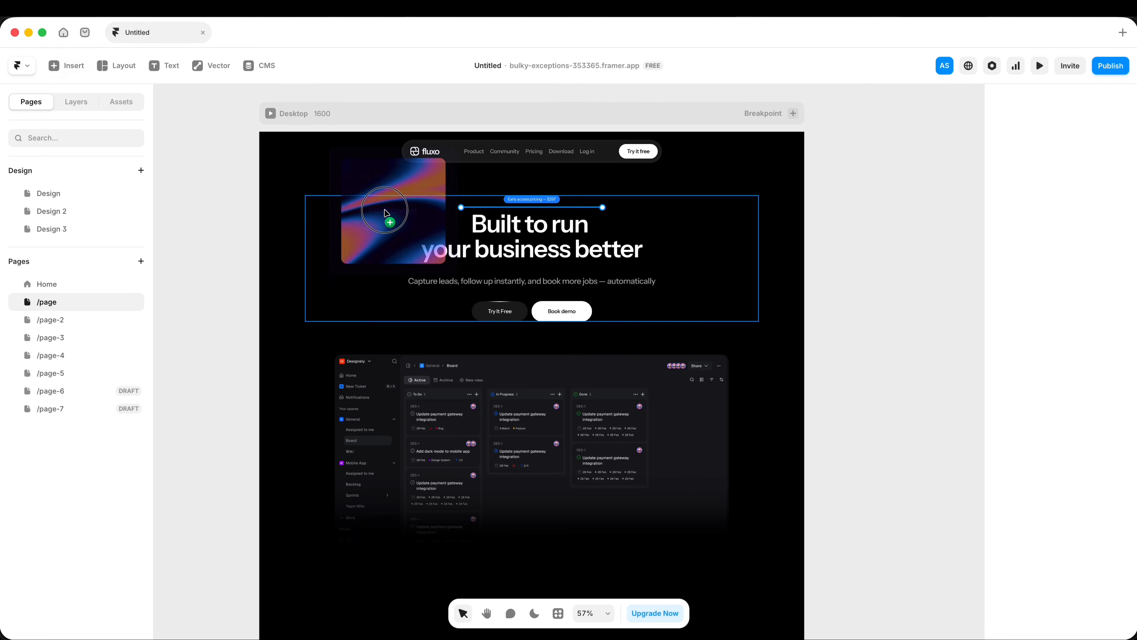
left_click_drag(381, 216, 447, 233)
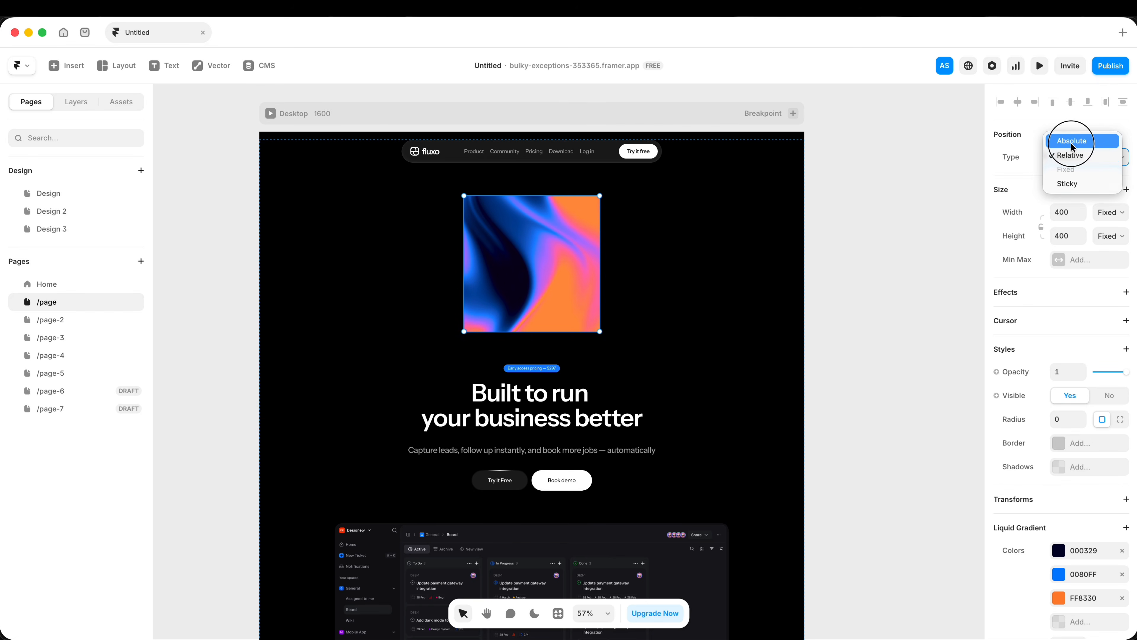
left_click(1071, 142)
scroll(1082, 428, "down", 6)
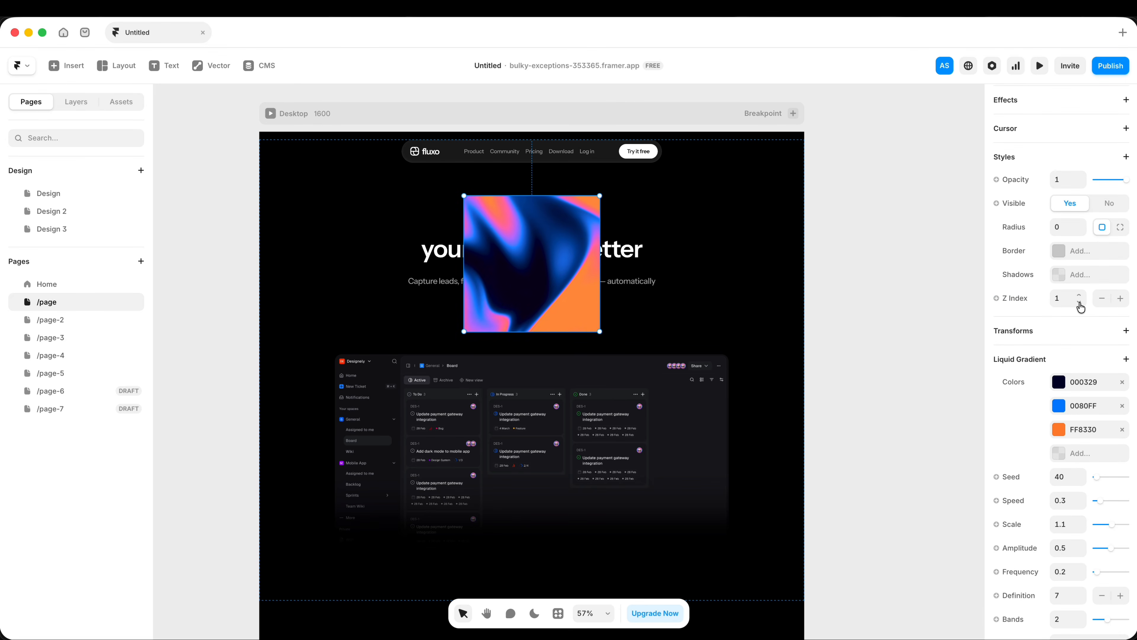
Step: Set the gradient's Z Index to 0 and stretch it across the hero's full width, from the page top to behind the dashboard image
left_click(1080, 305)
left_click_drag(600, 332, 804, 415)
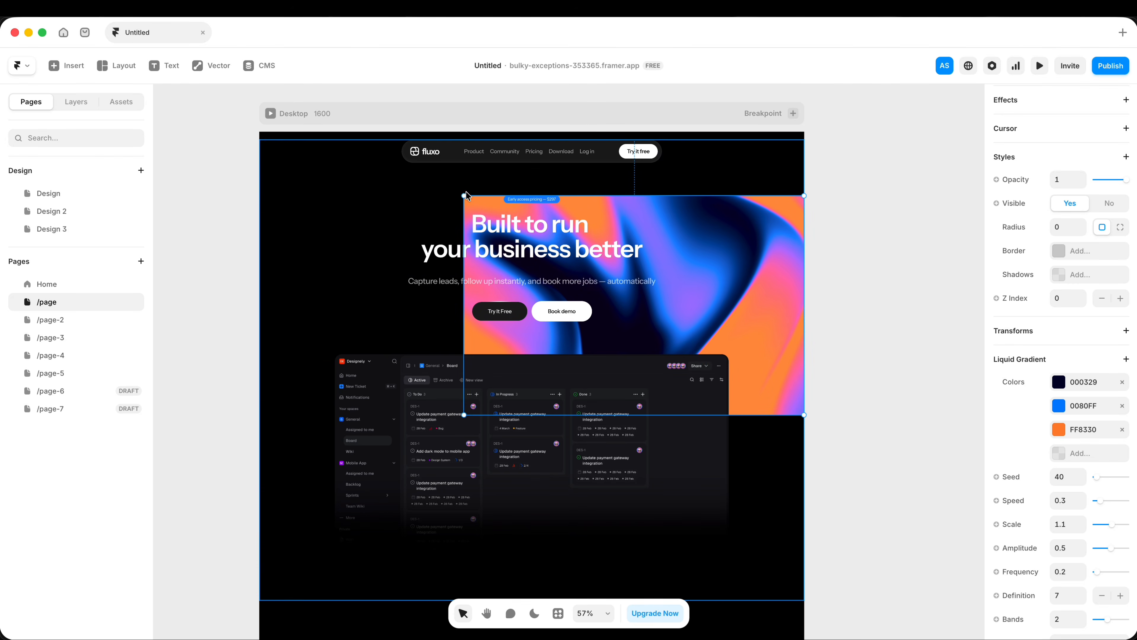
left_click_drag(464, 195, 260, 132)
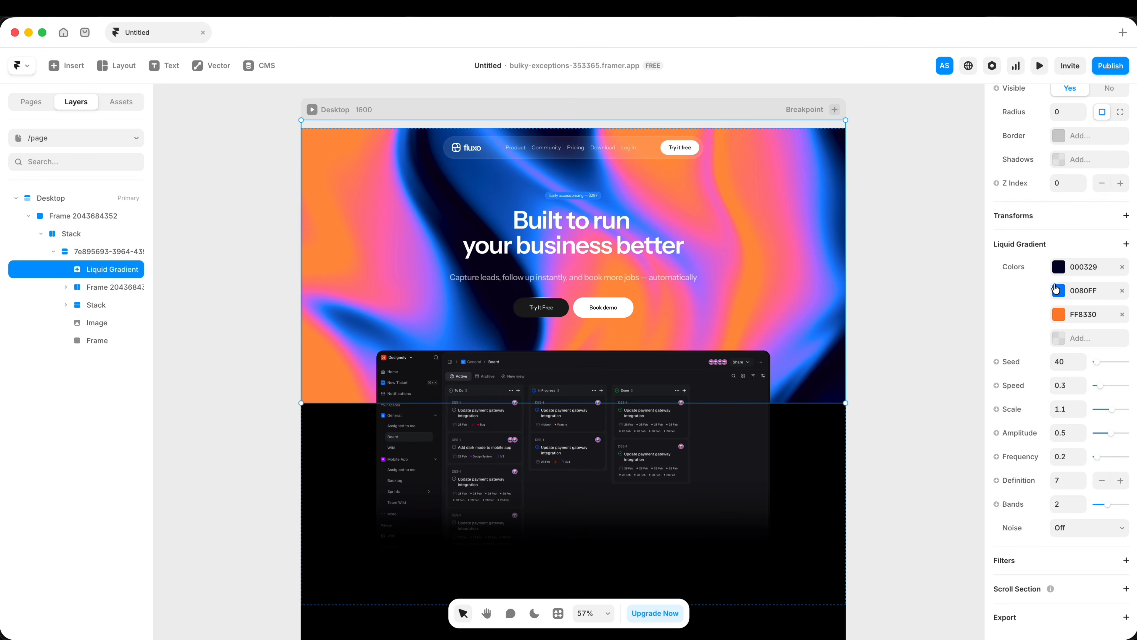
Step: Recolour the Liquid Gradient with FFFFFF as the second colour and 000000 as the third, and adjust its Seed
left_click(1059, 266)
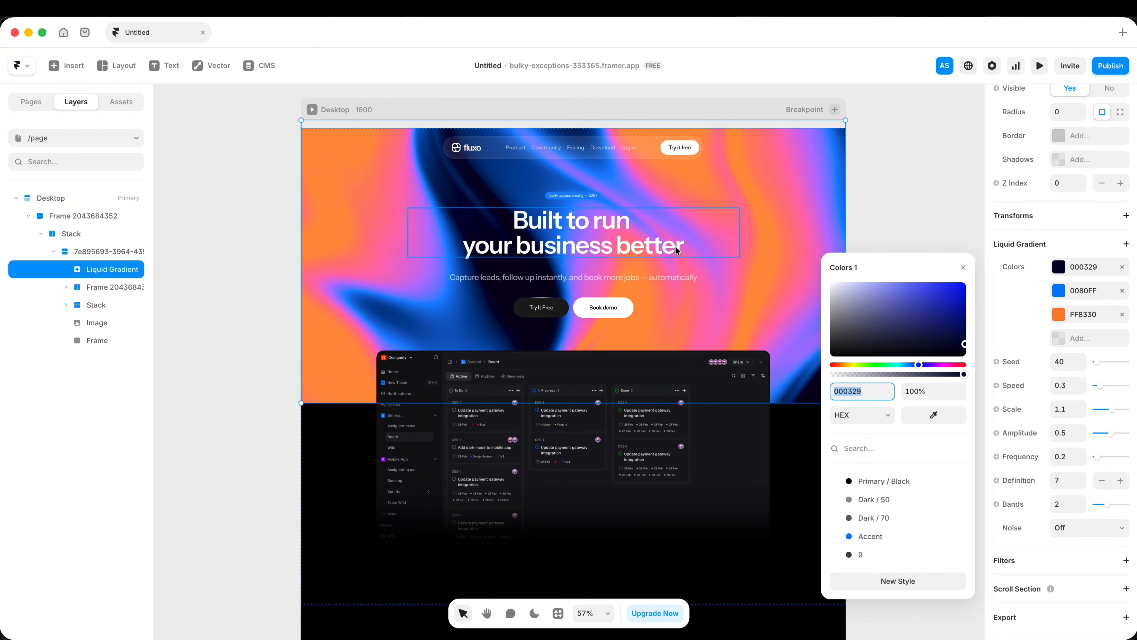
scroll(678, 251, "right", 2)
left_click(1059, 290)
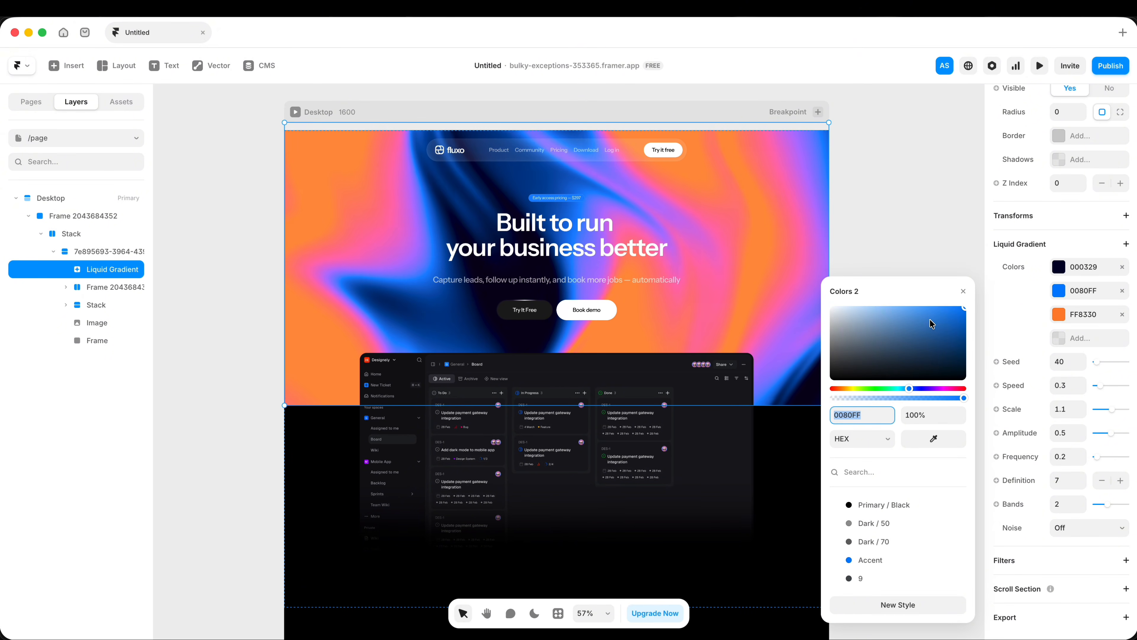
left_click_drag(931, 324, 777, 287)
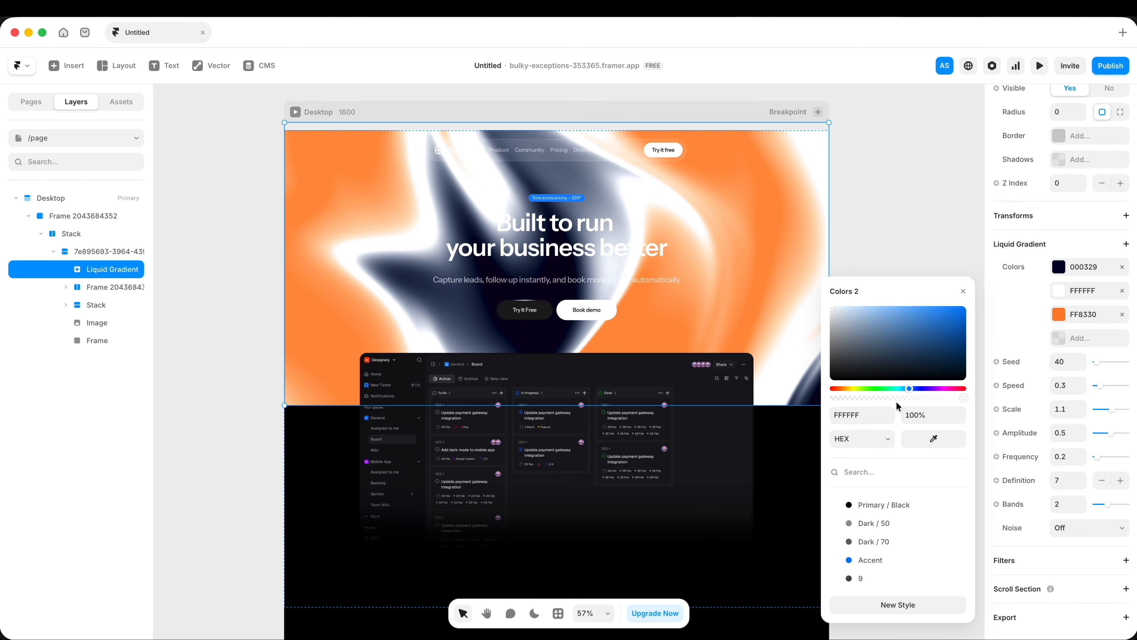
left_click(894, 398)
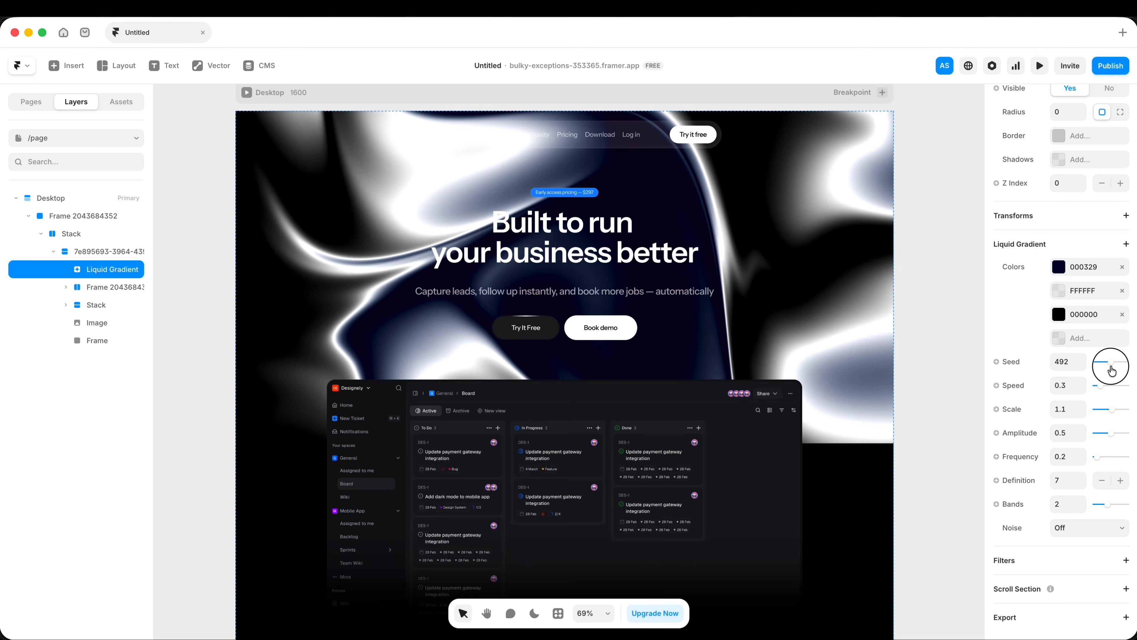
mouse_move(1112, 370)
left_mouse_down()
mouse_move(1097, 384)
mouse_move(1119, 385)
left_mouse_up()
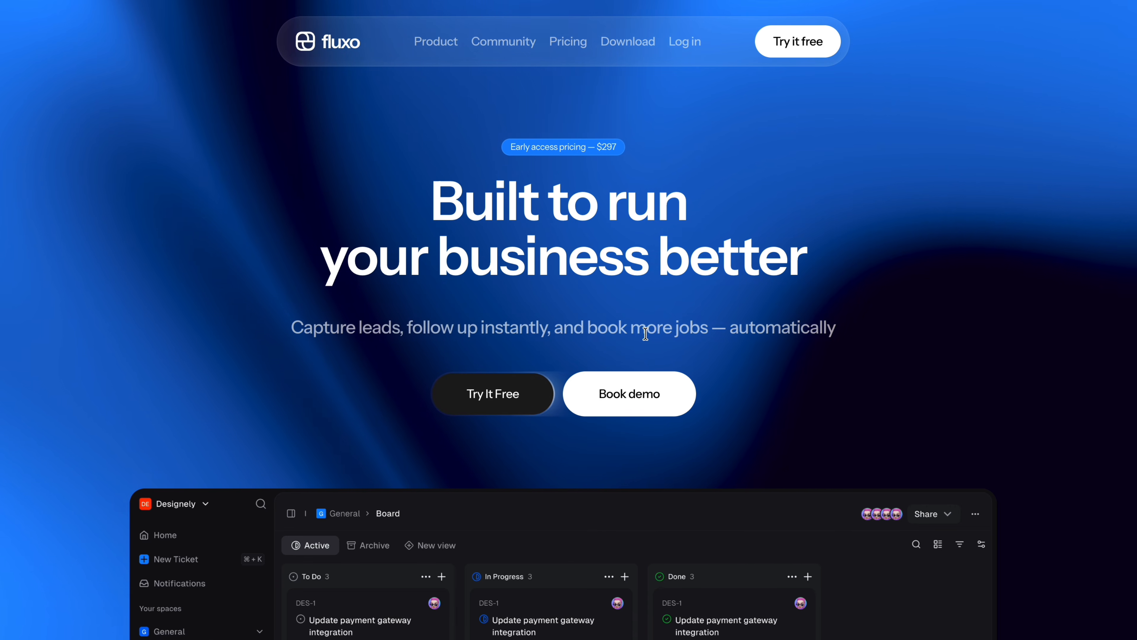
Step: Examine the blue gradient background behind the hero text and dashboard throughout the page preview
scroll(645, 334, "down", 1)
scroll(940, 393, "down", 1)
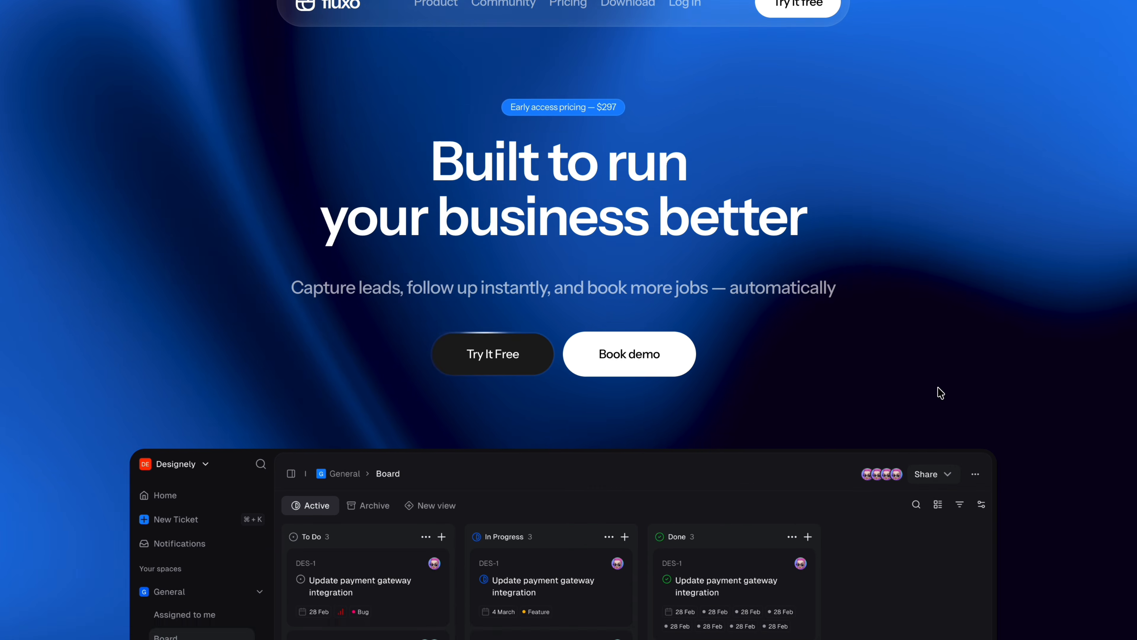
scroll(940, 393, "down", 5)
scroll(940, 394, "down", 1)
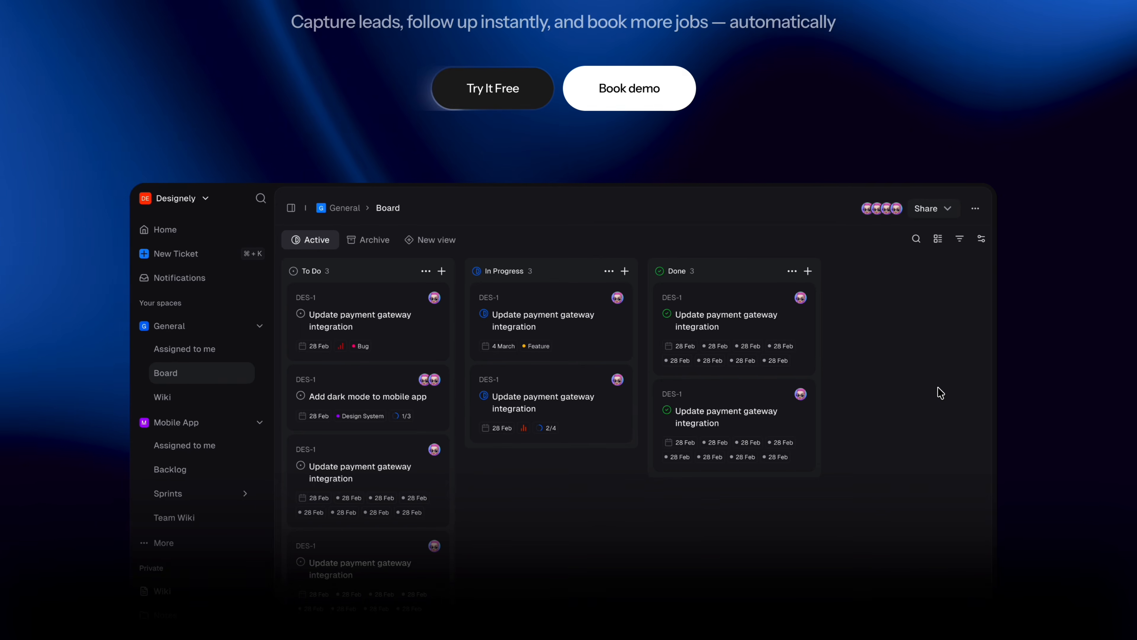
scroll(941, 393, "up", 7)
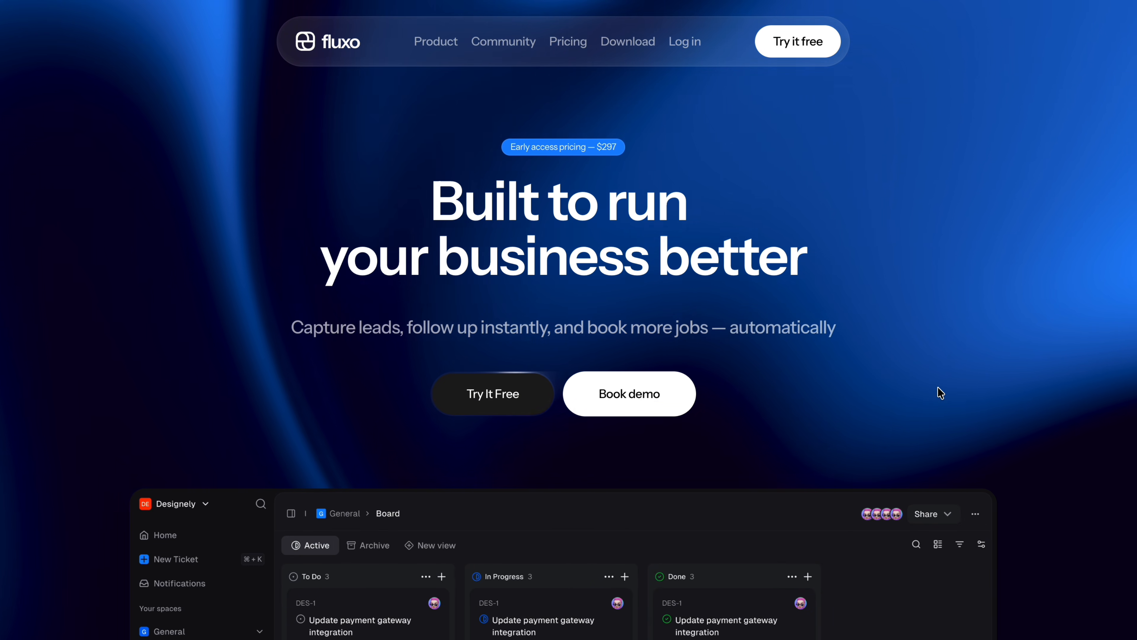
scroll(938, 388, "down", 3)
scroll(940, 393, "down", 1)
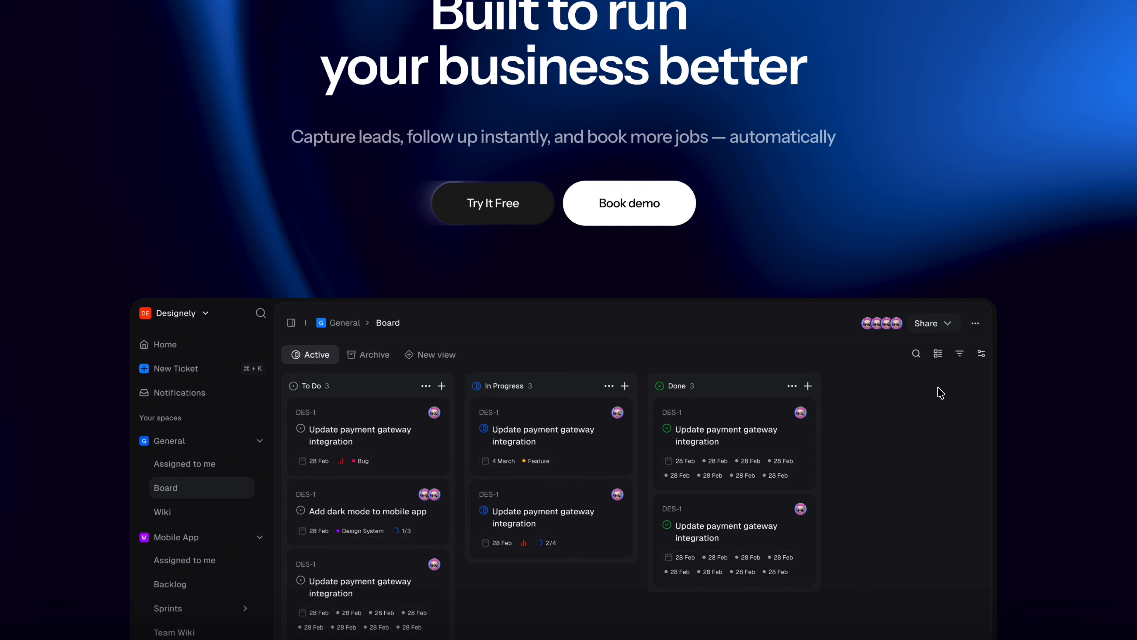
scroll(941, 393, "down", 1)
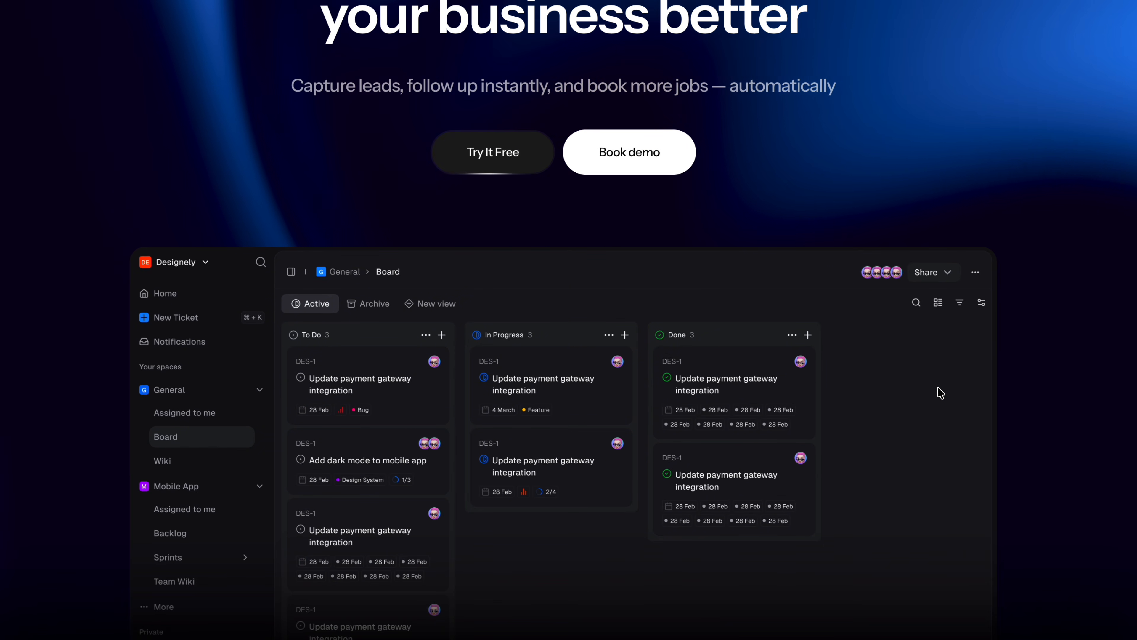
scroll(940, 393, "up", 6)
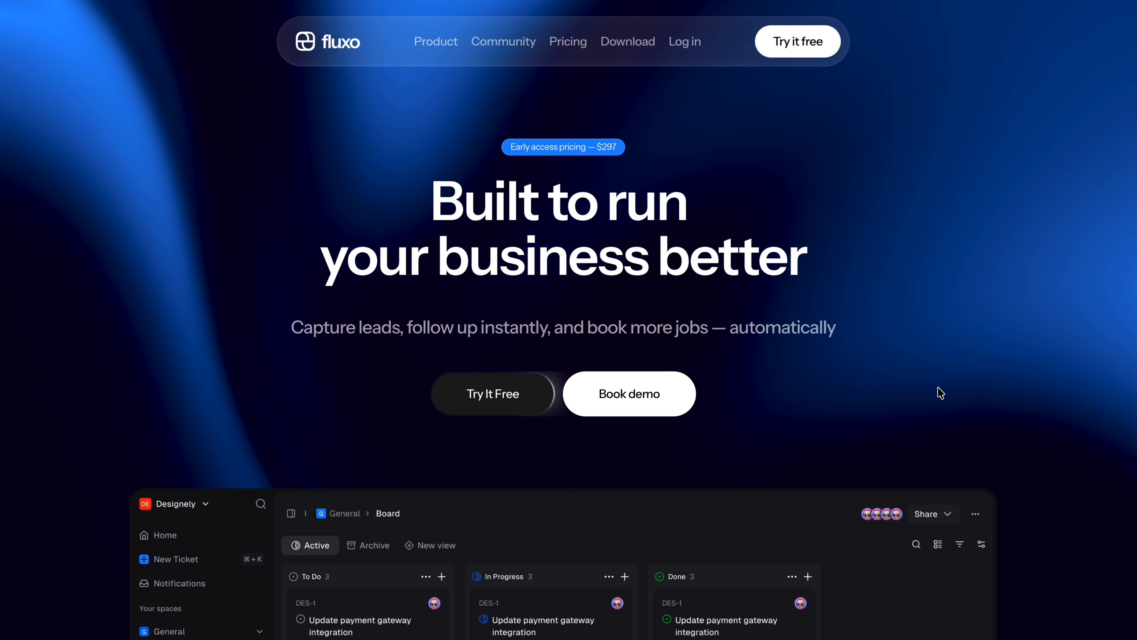
scroll(941, 393, "down", 6)
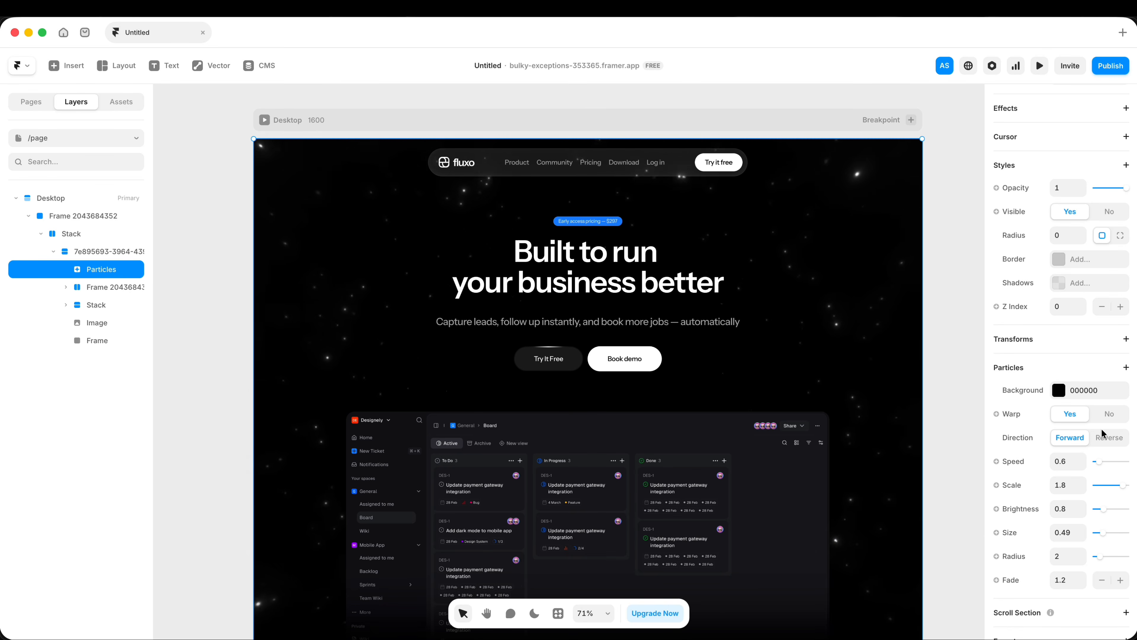
Step: Turn off Warp for the Particles shader behind the hero
left_click(1109, 416)
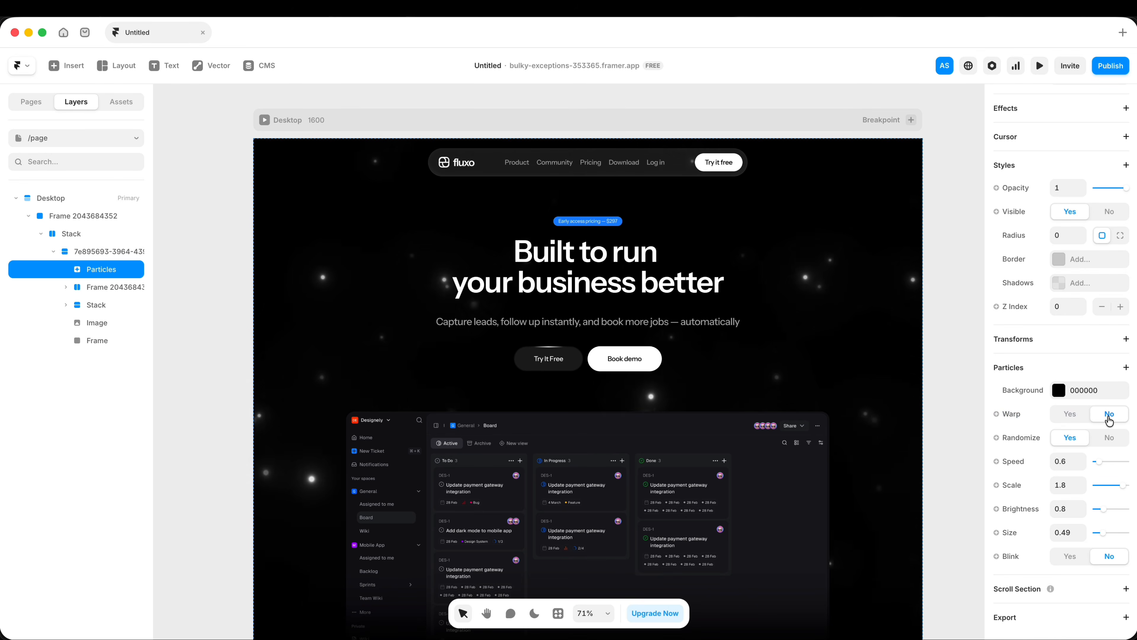
key("super+backslash")
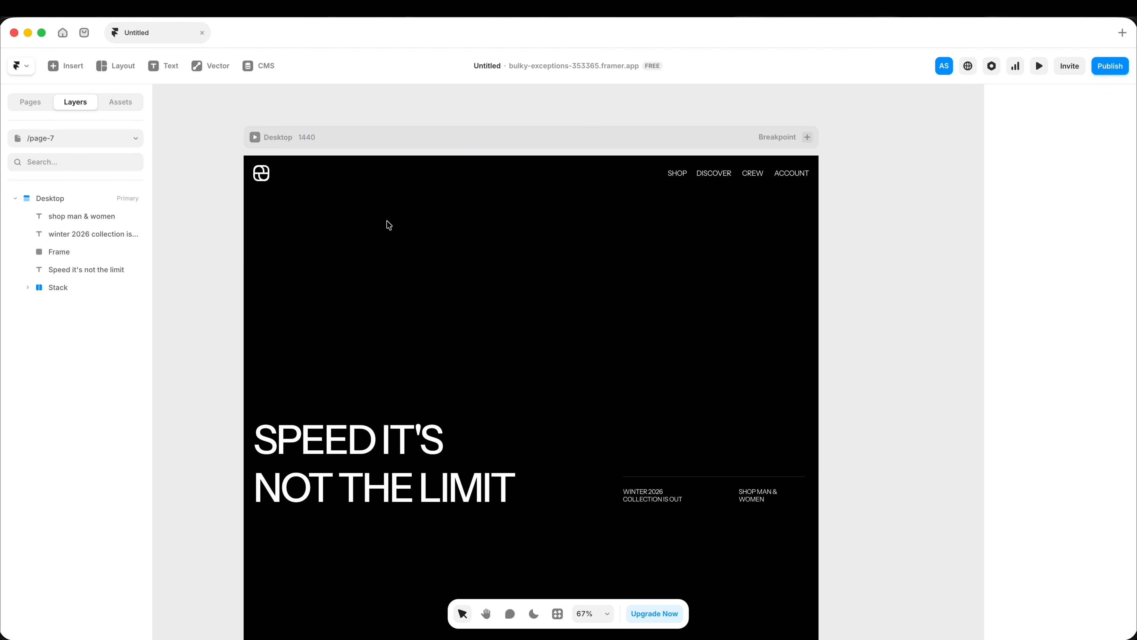
Step: Add the Chromatic Aberration shader above the headline on page-7 and replace its image with the snowboarder photo
left_click(65, 68)
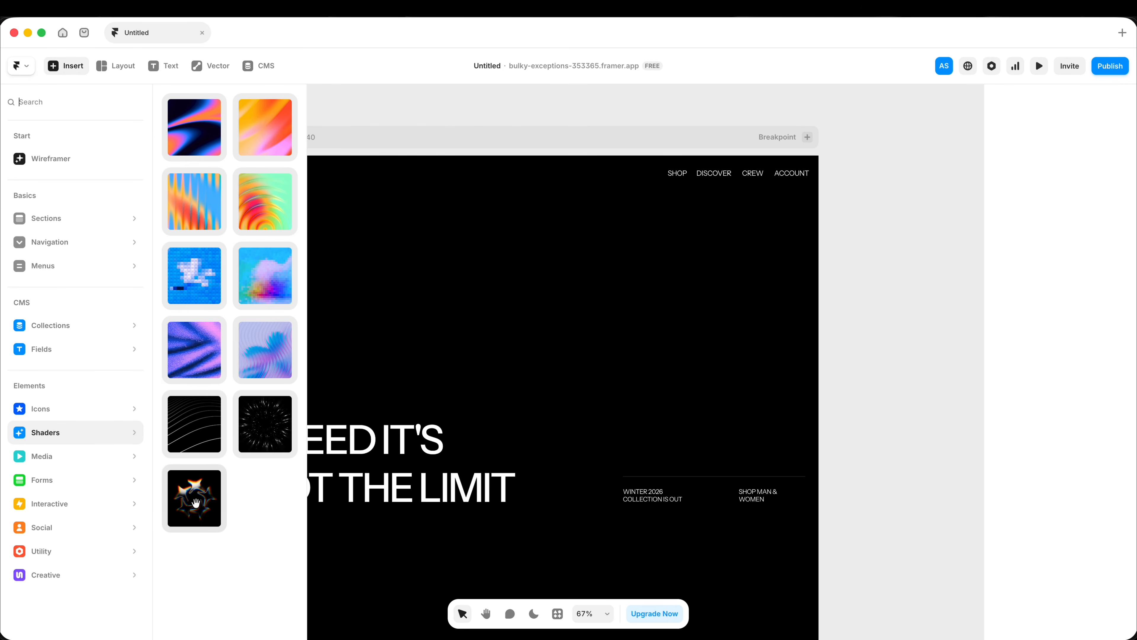
left_click_drag(195, 502, 488, 321)
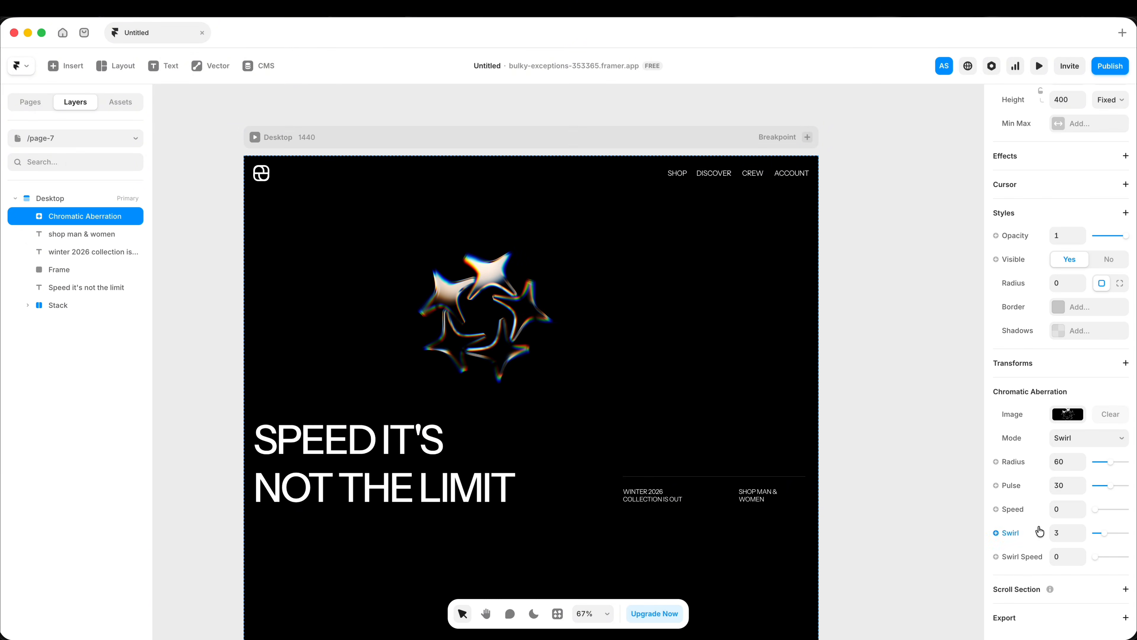
left_click(1068, 414)
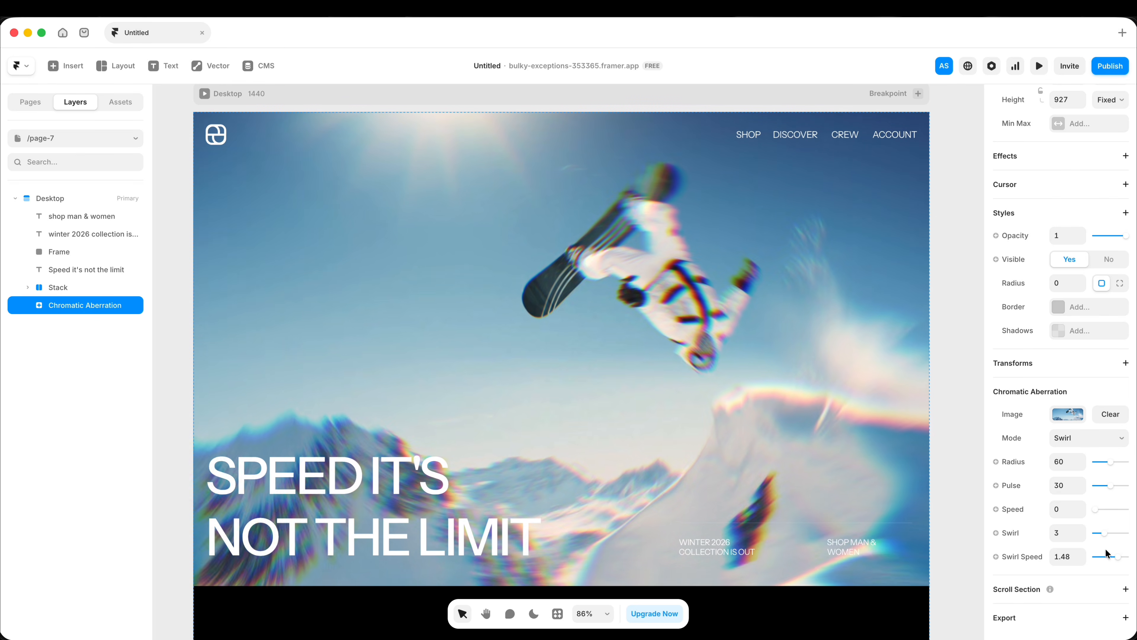
Step: Raise the Chromatic Aberration shader's Swirl Speed and preview the page
left_click_drag(1118, 557, 1123, 562)
key("super+p")
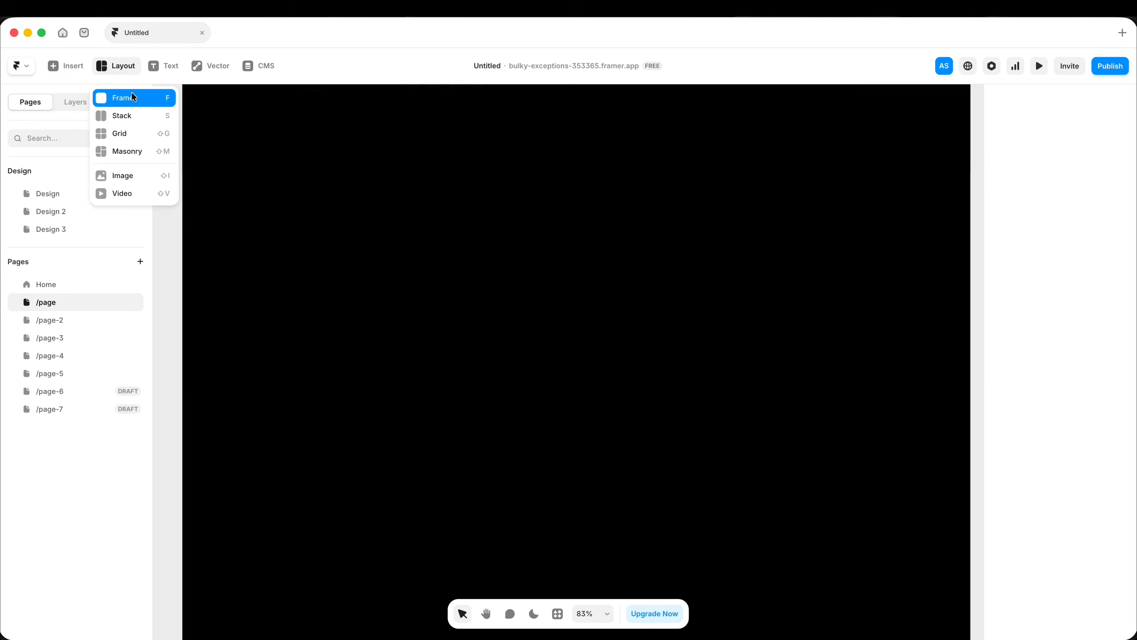
Step: Draw a card frame about 431 × 630 on the empty black area of the page and fill it with 1C1C1C
left_click(132, 97)
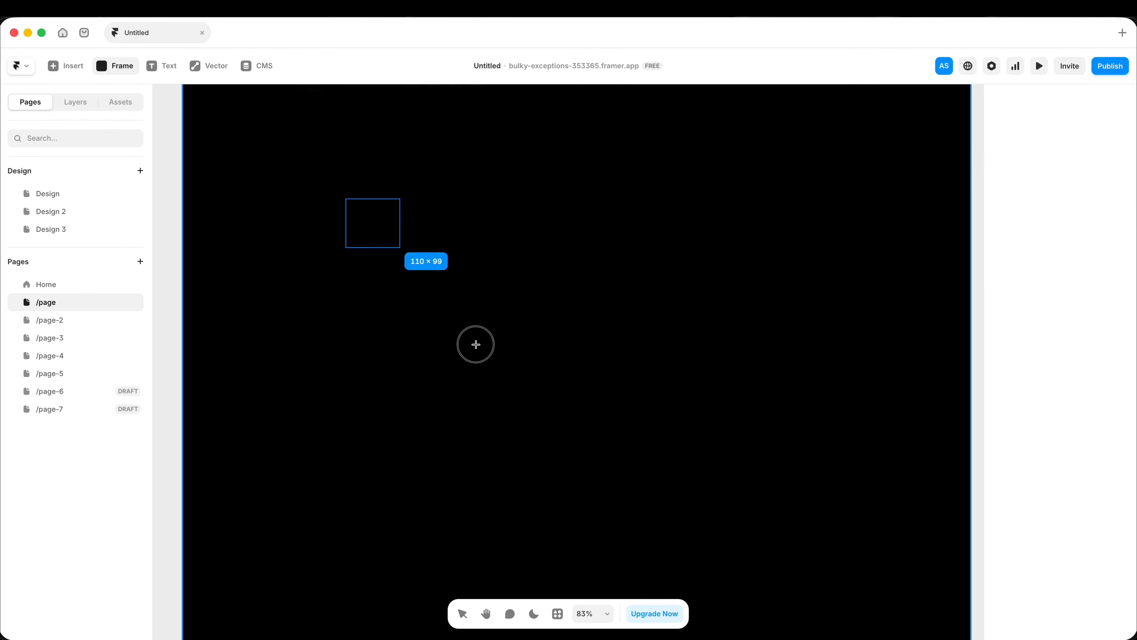
left_click_drag(476, 344, 559, 509)
left_click(1058, 567)
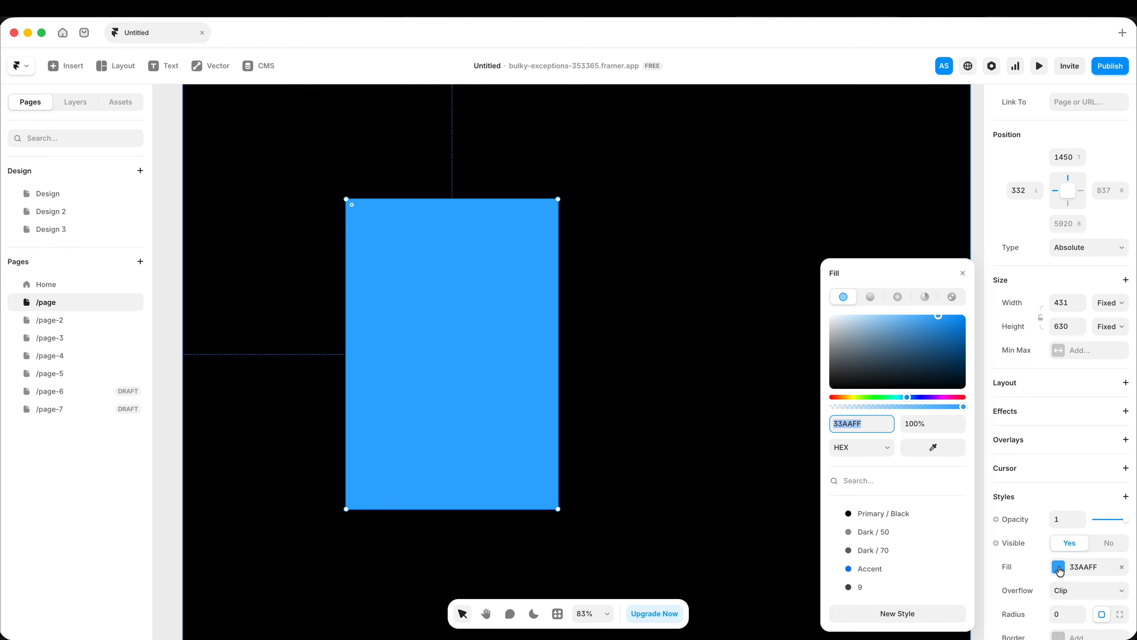
left_click_drag(861, 383, 824, 382)
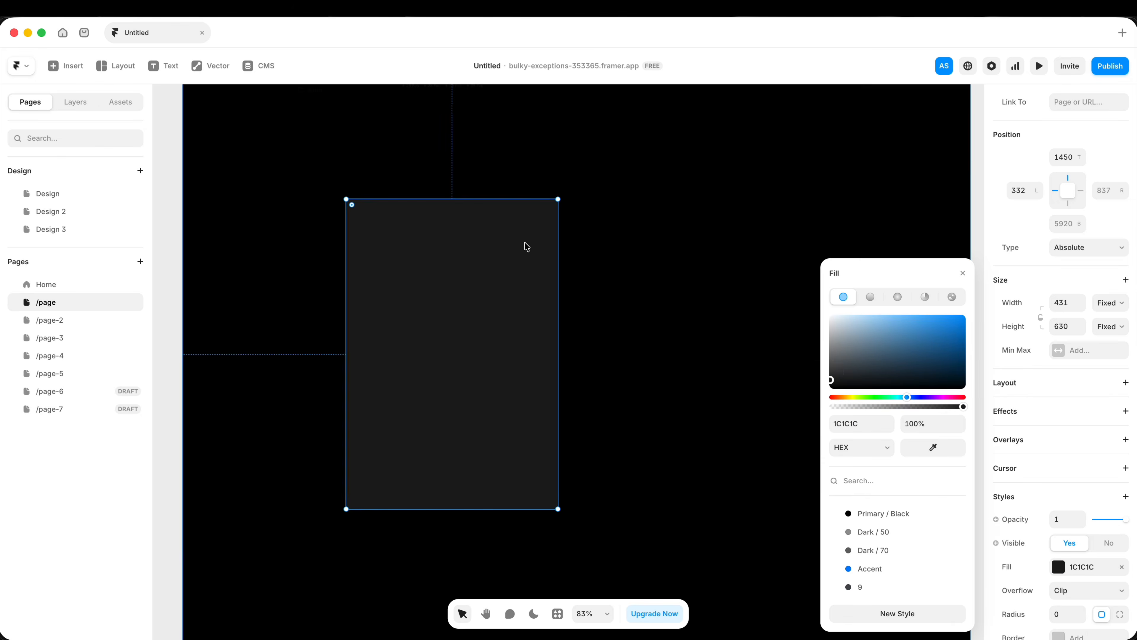
Step: Draw a nested image frame about 392 × 349 in the upper part of the dark card
left_click(115, 65)
left_click(121, 97)
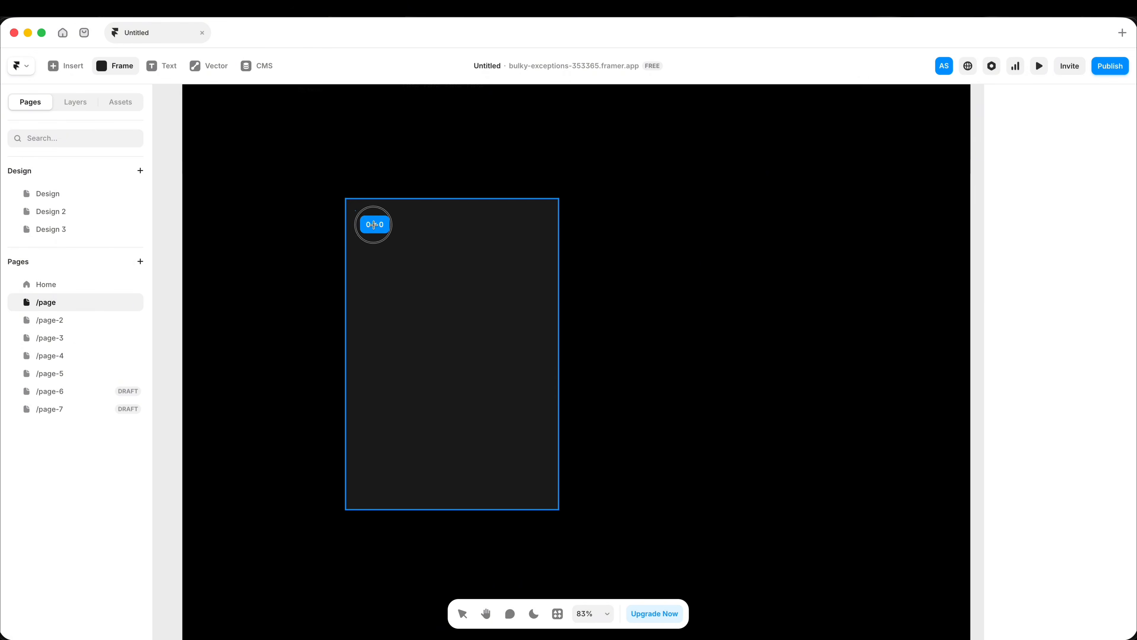
left_click_drag(374, 224, 548, 382)
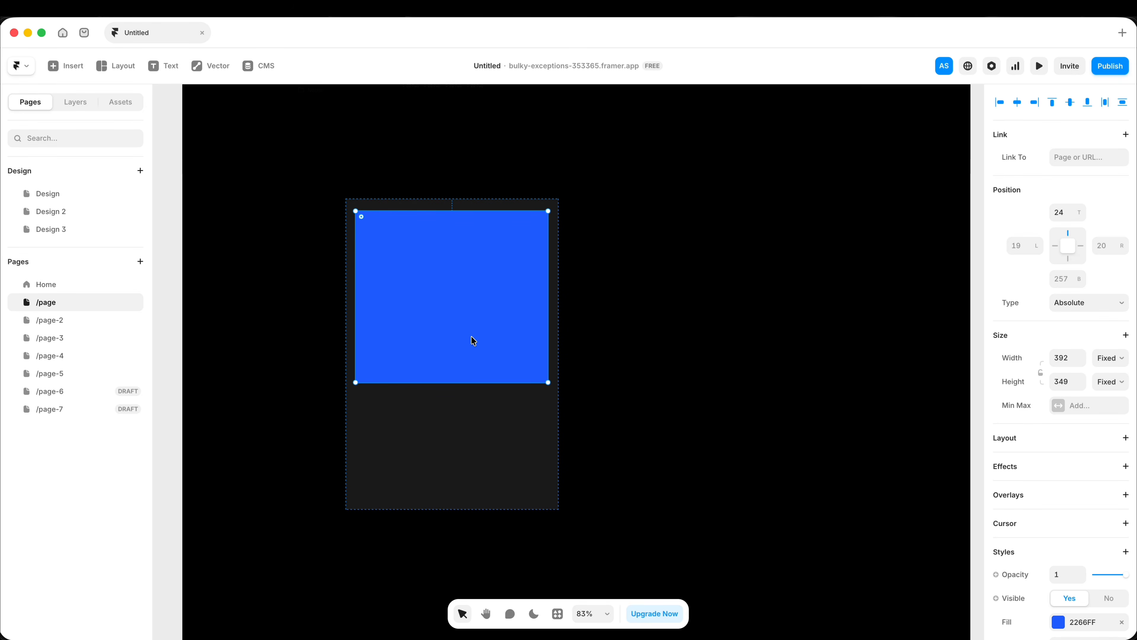
left_click(277, 315)
Step: Add the title "Gradient card effect" below the card's blue frame and set its text size to 24 px
left_click(152, 68)
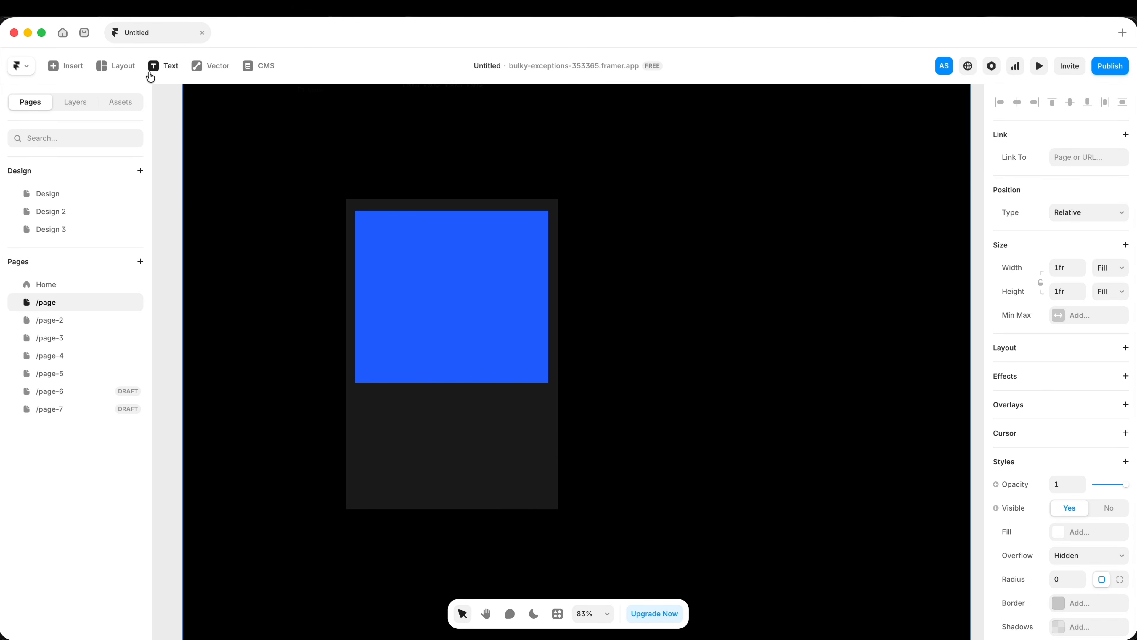
left_click(356, 408)
type("Gradient card effect")
scroll(1086, 441, "down", 8)
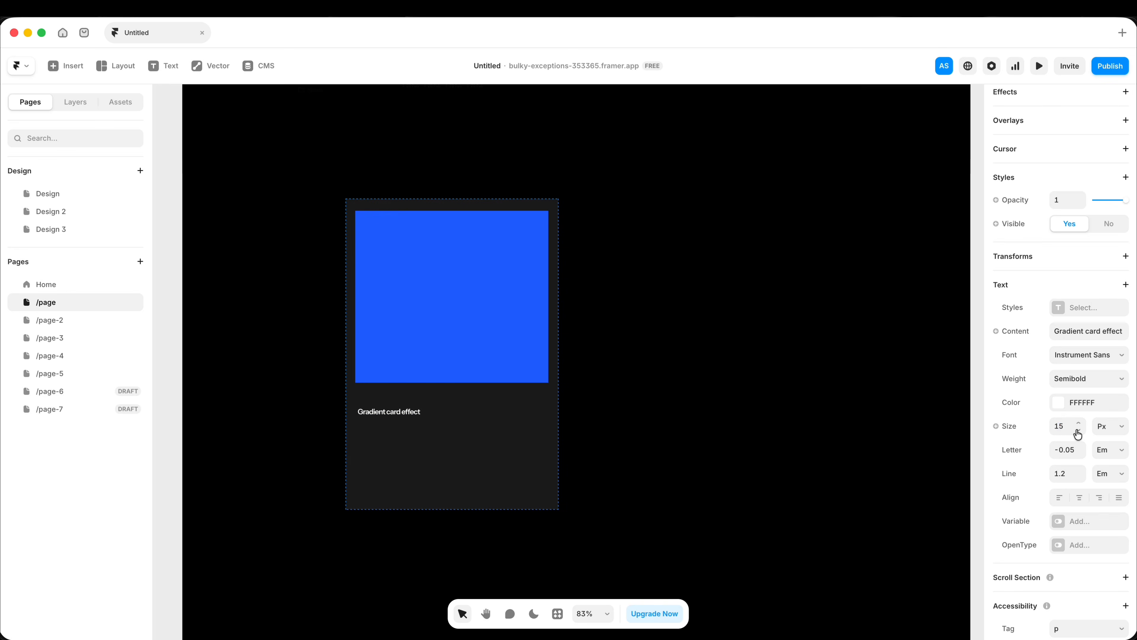
type("24")
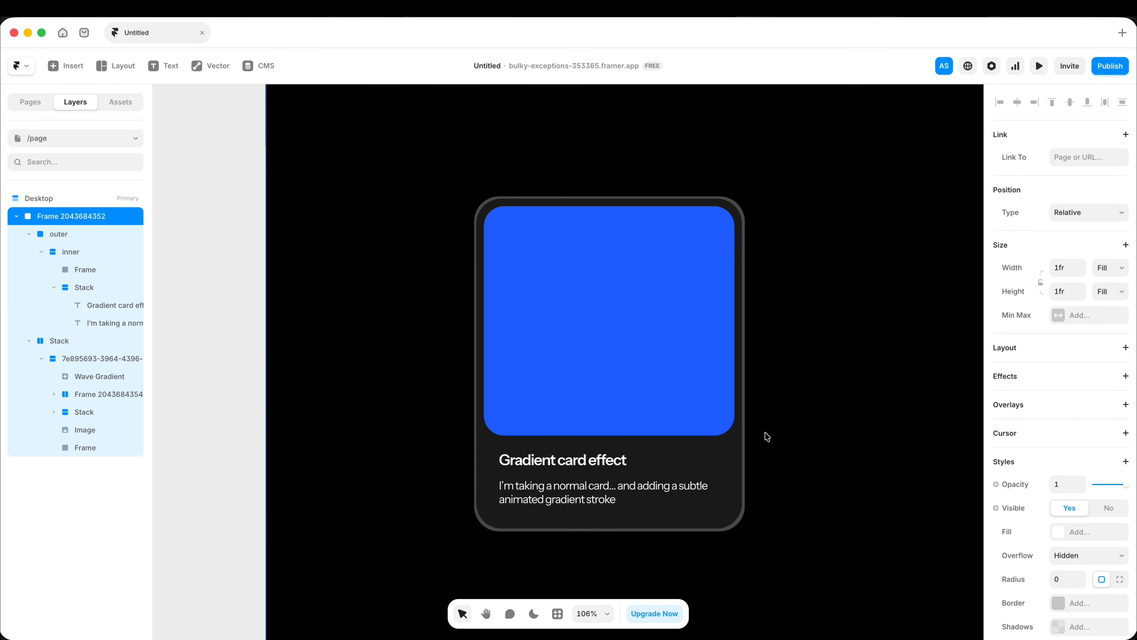
Step: Examine the card's structure, checking the blue frame, the text, the inner stack and the outer border
left_click(672, 393)
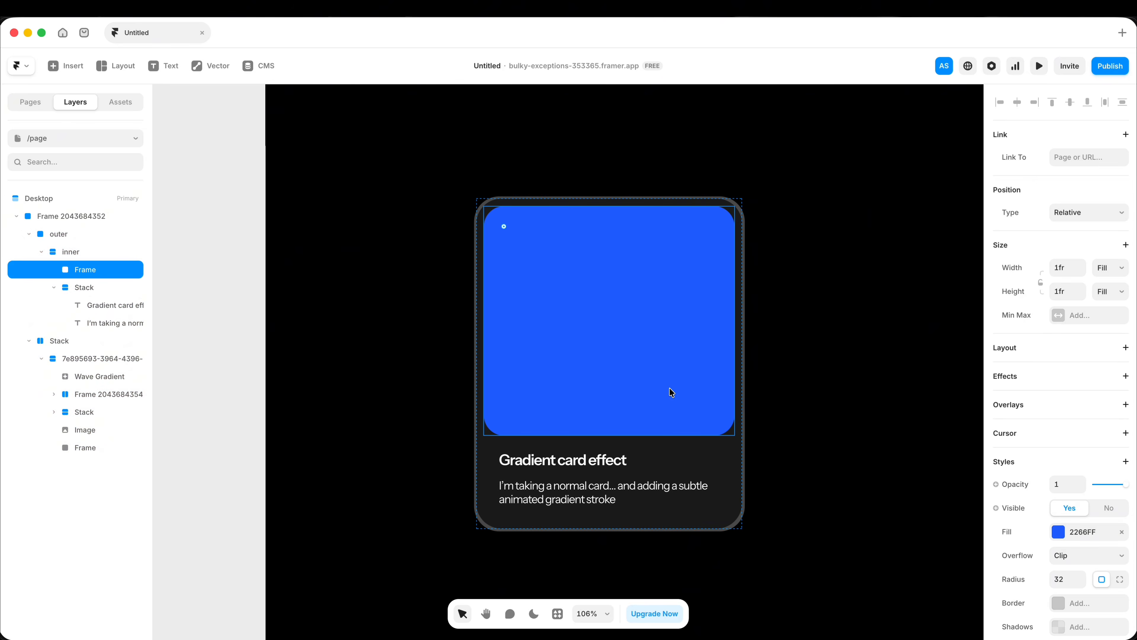
left_click(658, 461)
left_click(739, 441)
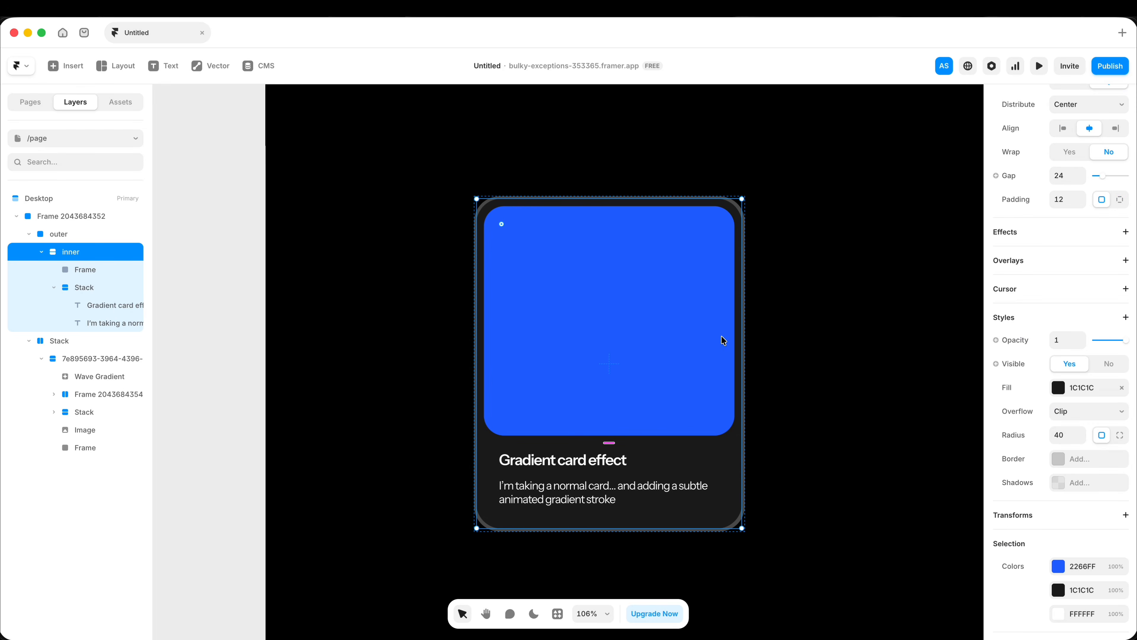
scroll(712, 278, "up", 5)
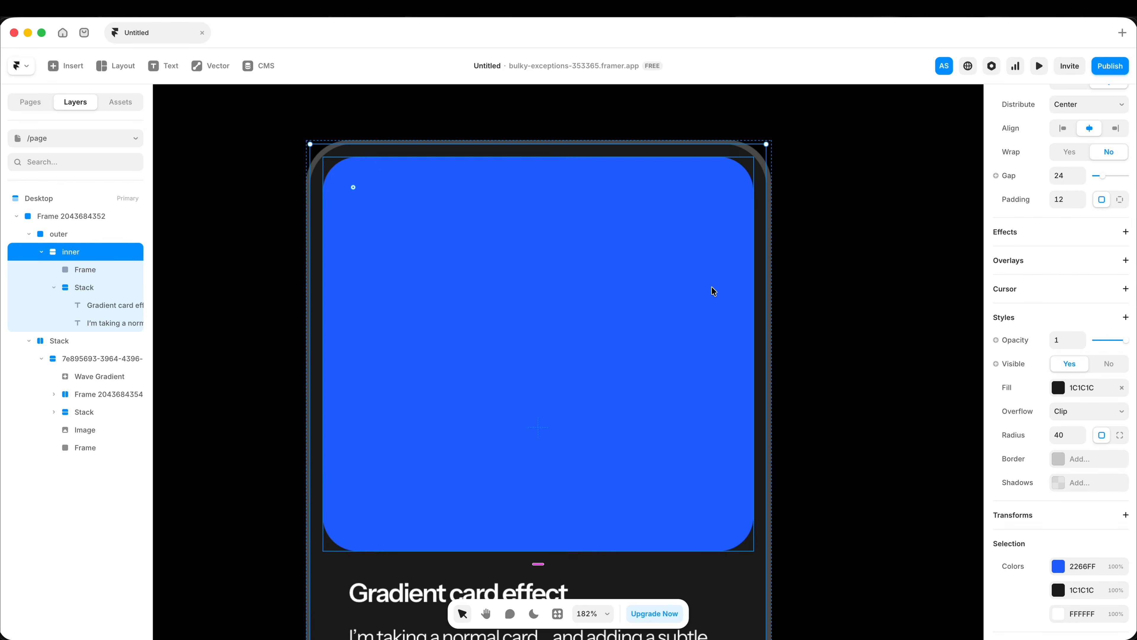
scroll(712, 289, "down", 3)
left_click(764, 270)
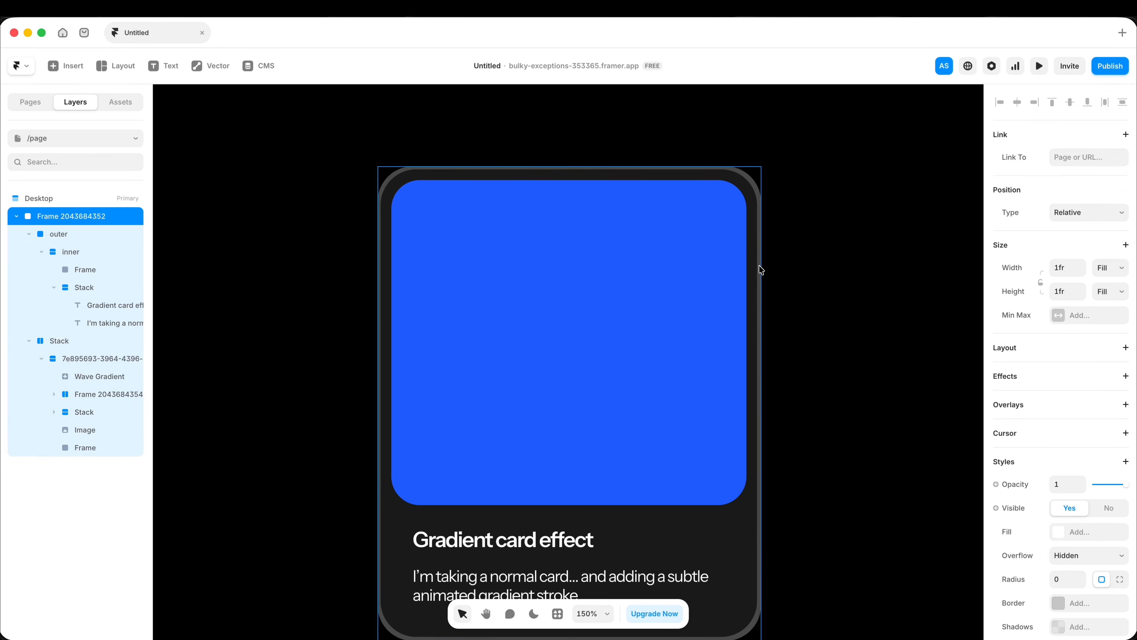
Step: Insert the Bands shader into the card's outer frame behind the inner stack and enlarge it to 851 × 775
left_click(760, 269)
scroll(756, 187, "up", 5)
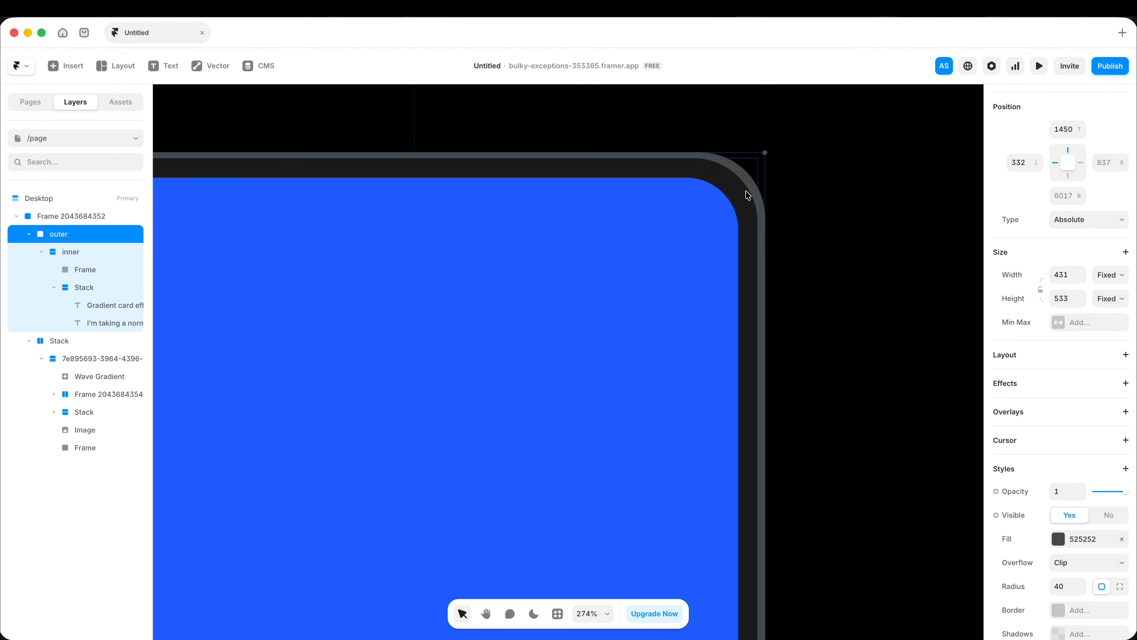
scroll(737, 182, "down", 8)
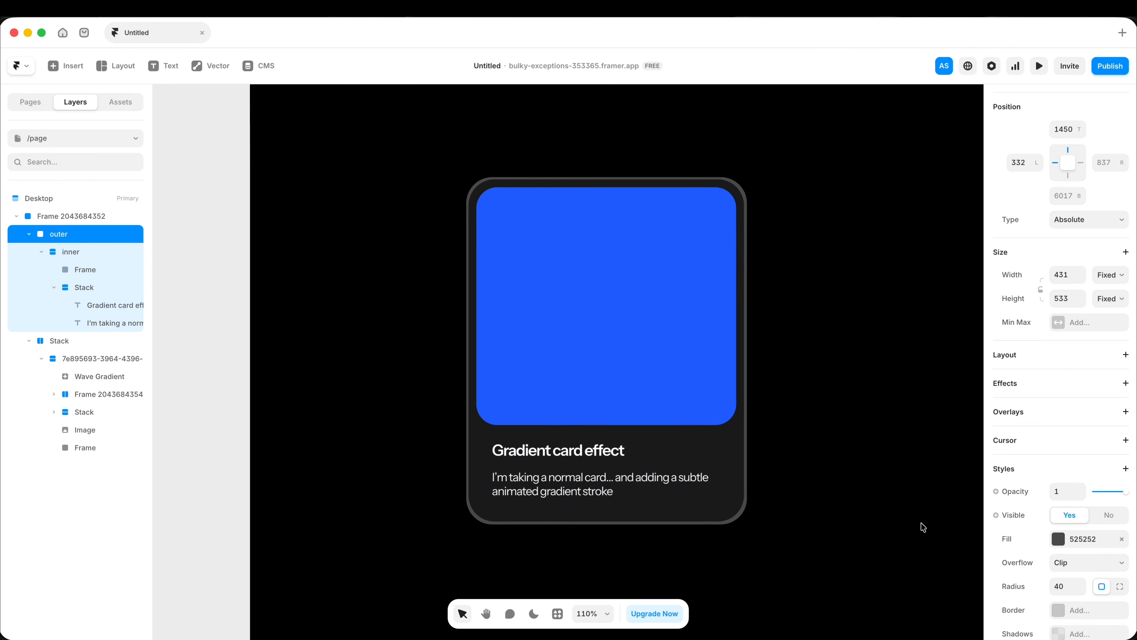
left_click(65, 65)
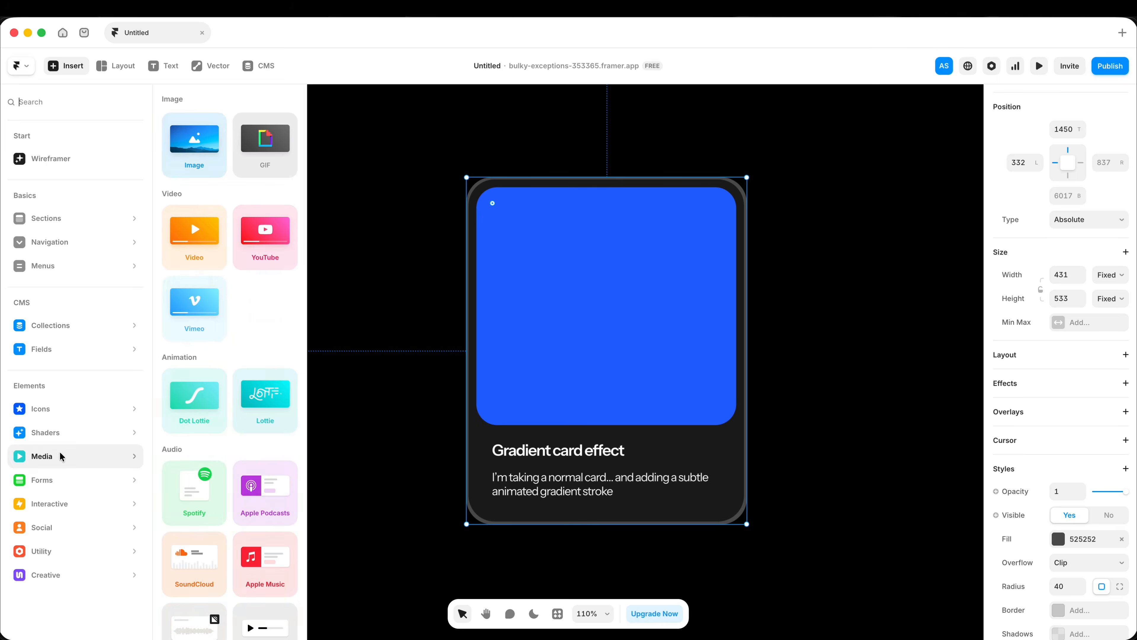
mouse_move(96, 437)
left_click_drag(194, 193, 571, 179)
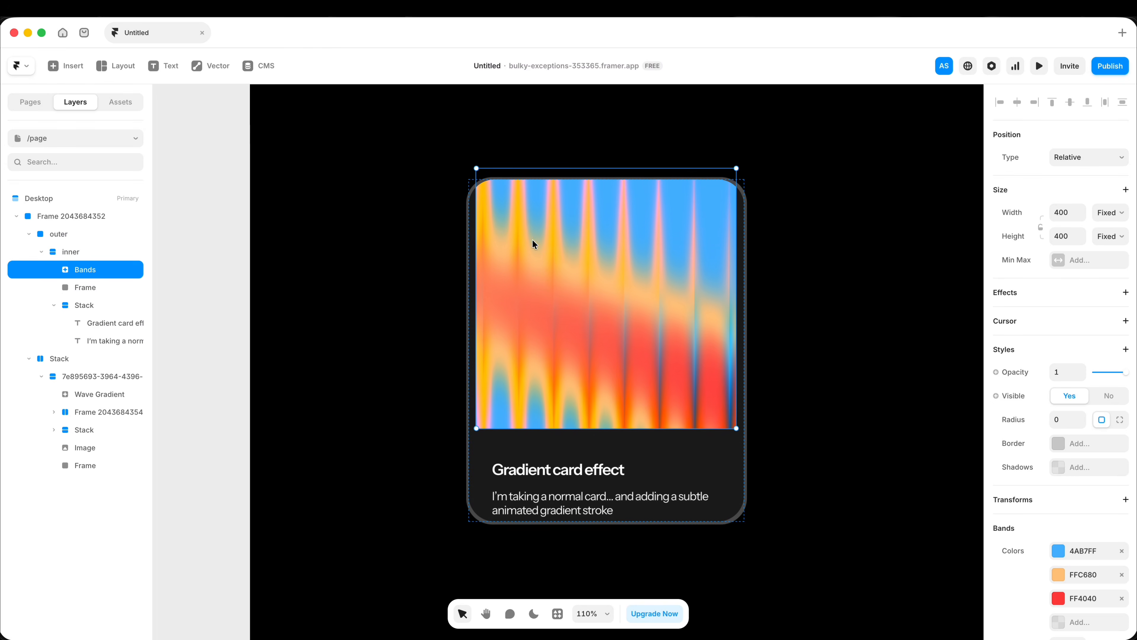
left_click_drag(85, 269, 86, 244)
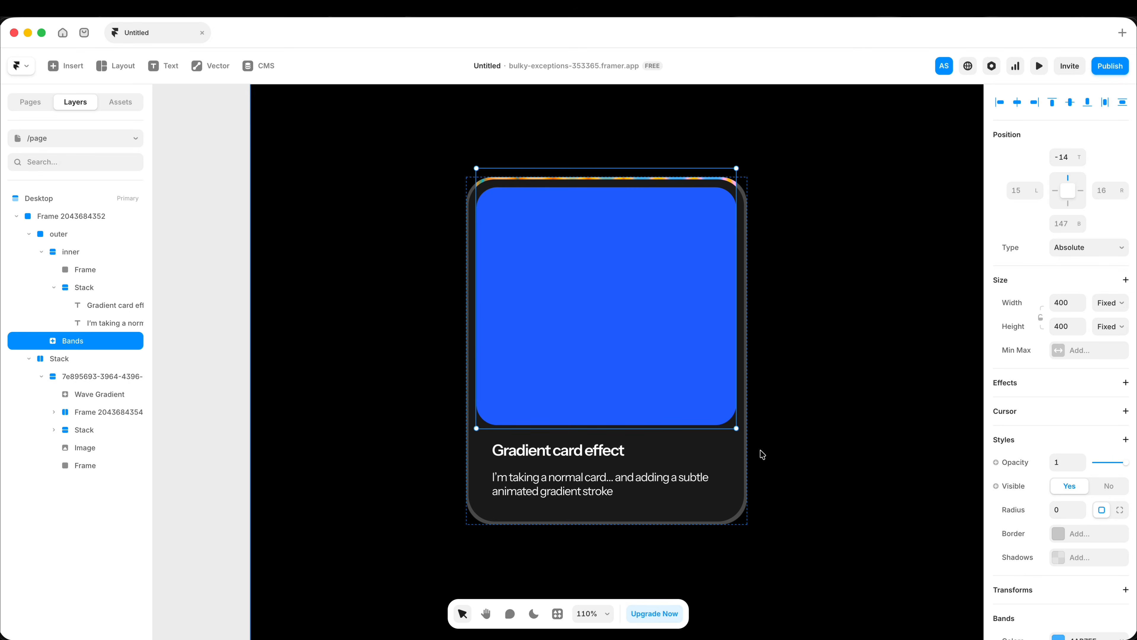
left_click_drag(736, 428, 917, 606)
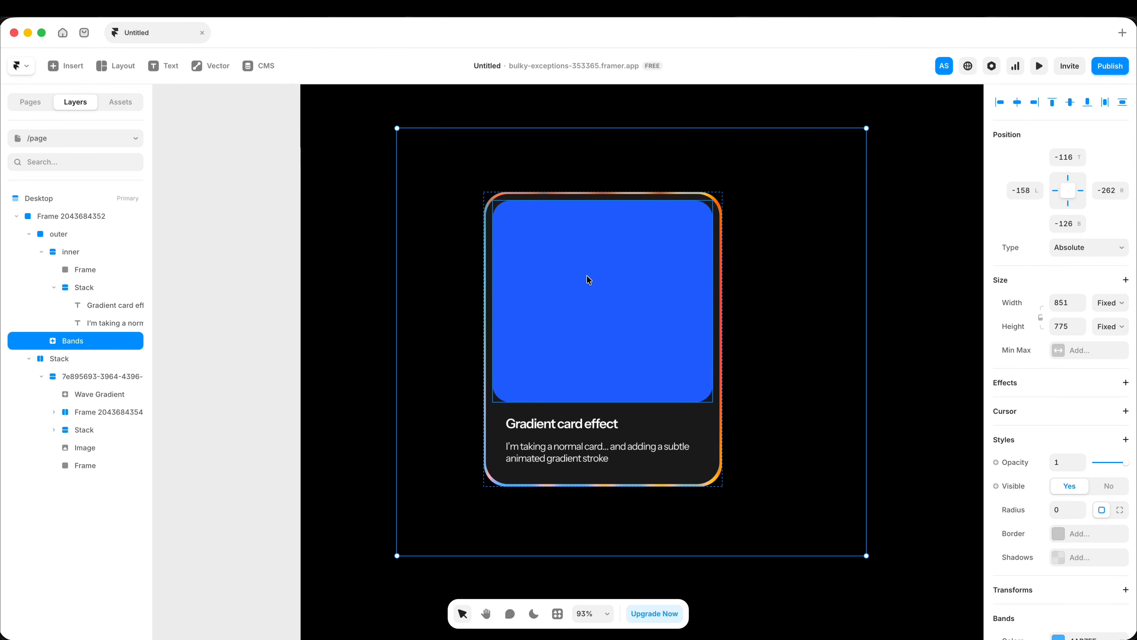
Step: Add a Loop effect to the Bands shader with a 360 rotation and a linear transition
scroll(1073, 412, "down", 2)
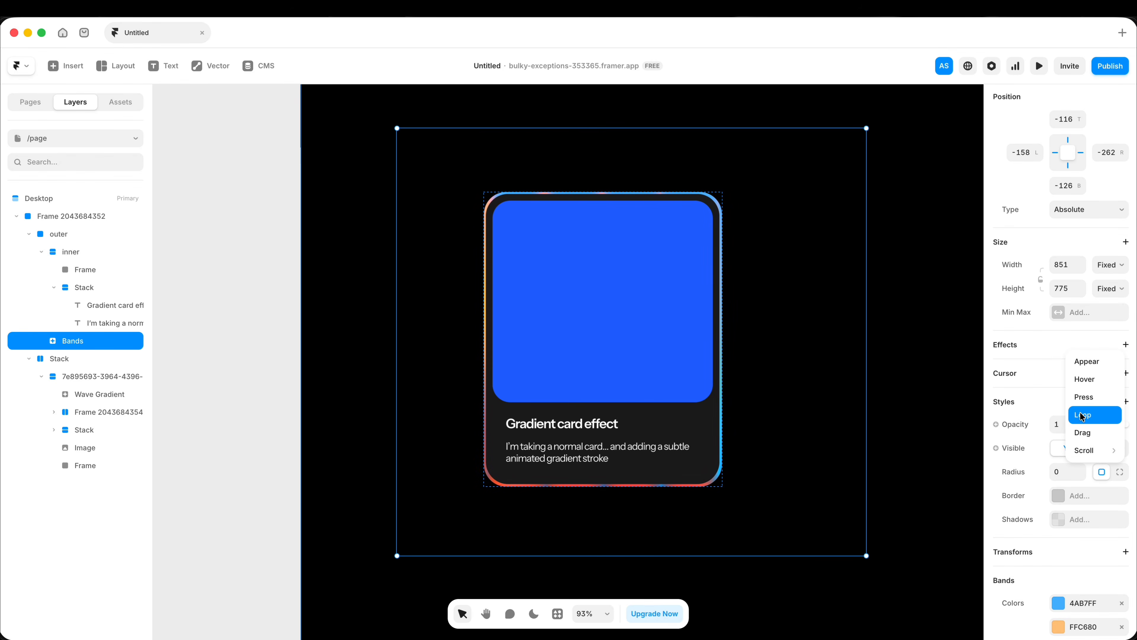
left_click(1082, 416)
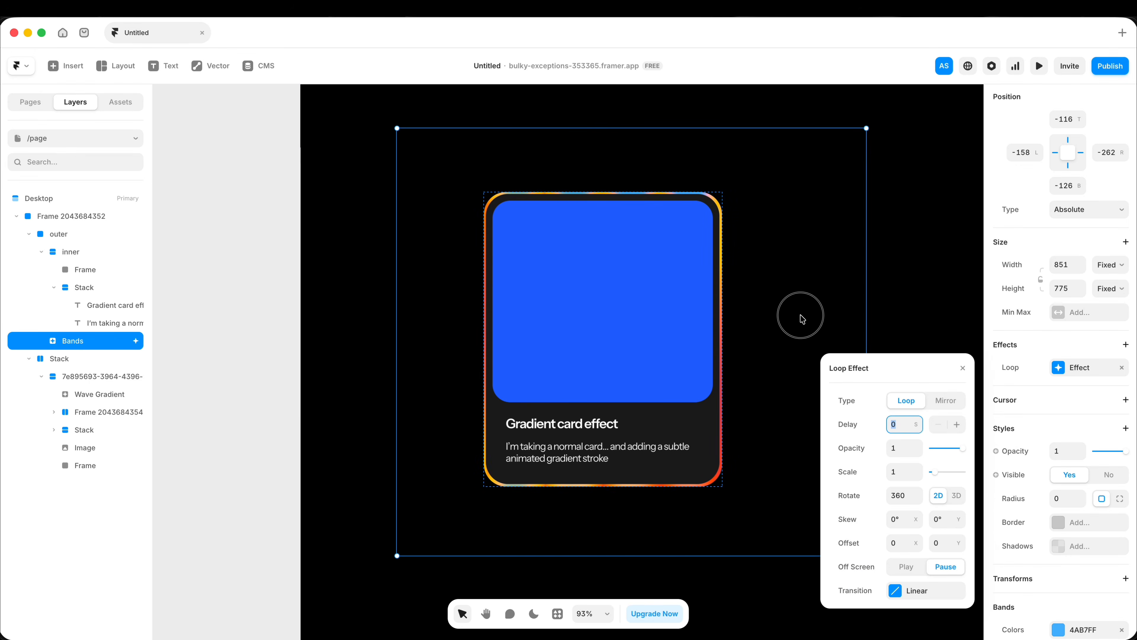
left_click(801, 319)
Step: Preview the page and check the animated gradient stroke around the card
left_click(65, 236)
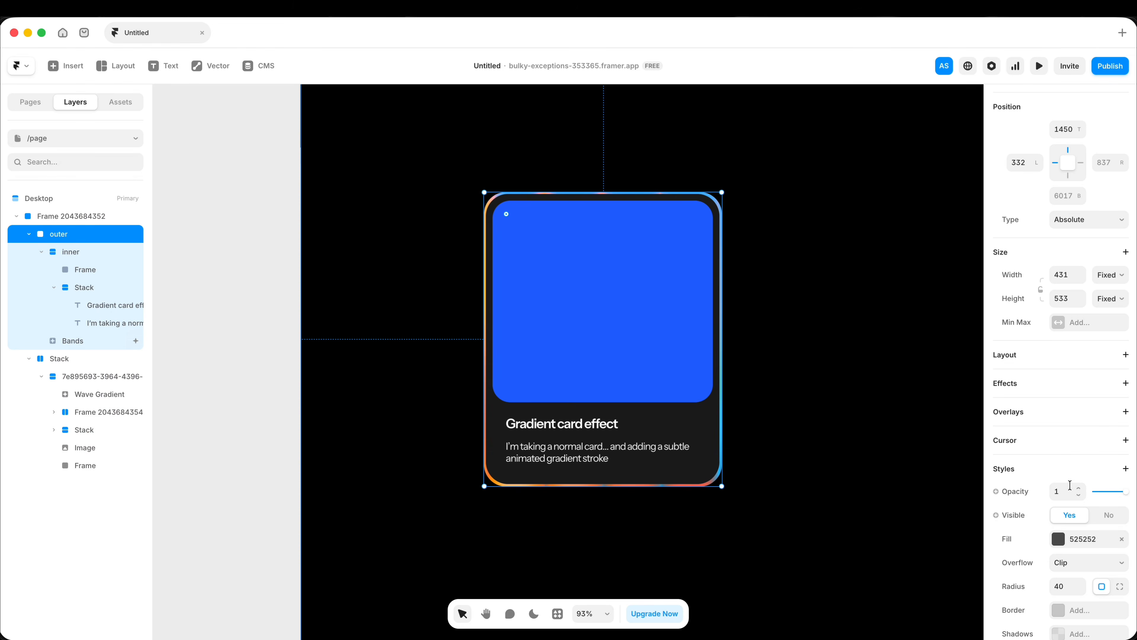
scroll(1070, 485, "down", 6)
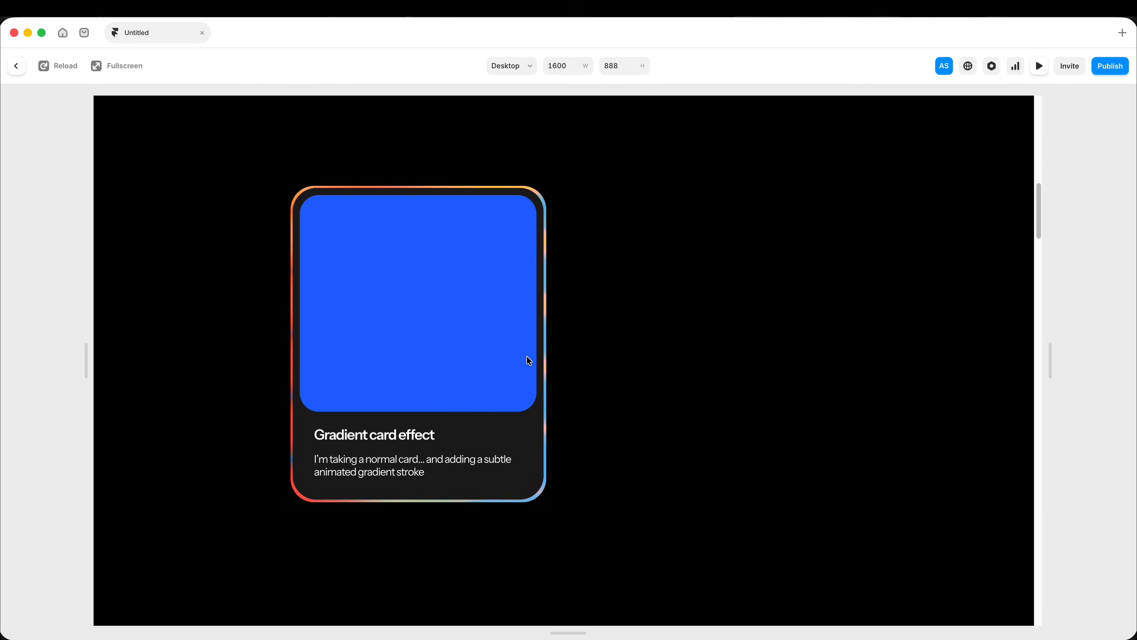
left_click(16, 66)
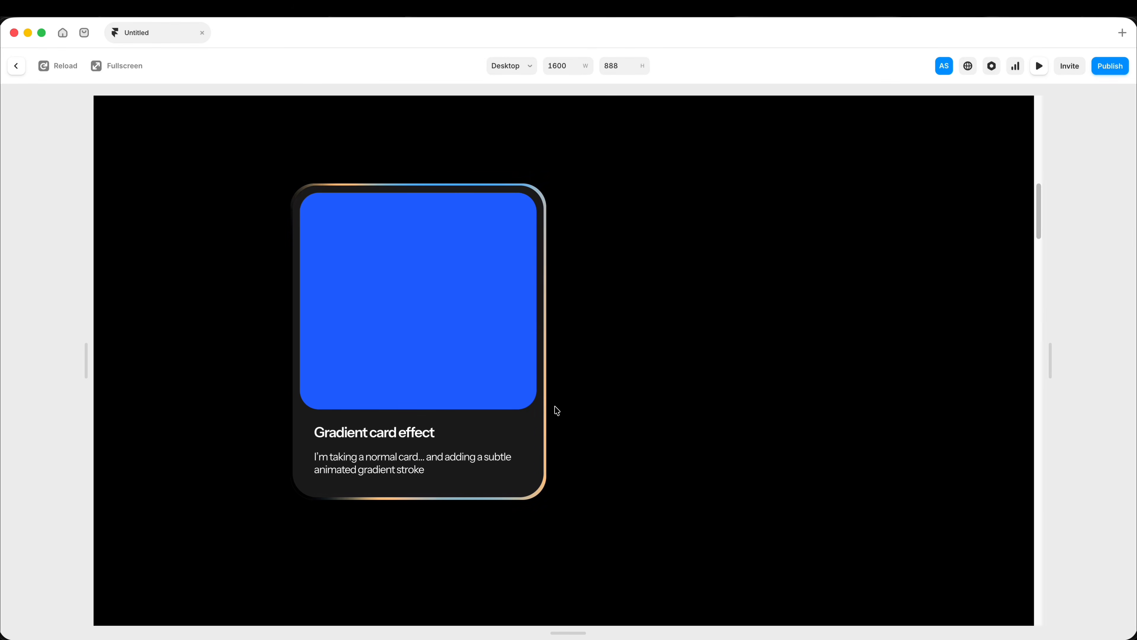
left_click(16, 65)
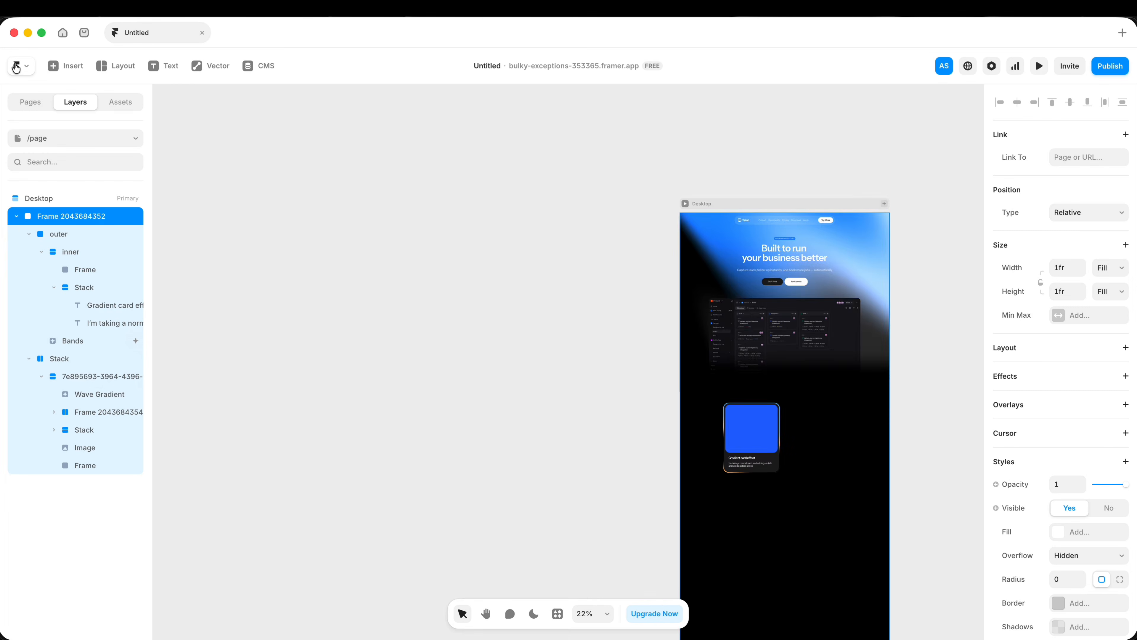
Step: Duplicate the card's outer frame and place the copy beside the original, 940 from the page's left edge
scroll(556, 388, "right", 6)
scroll(491, 444, "up", 8)
left_click(411, 339)
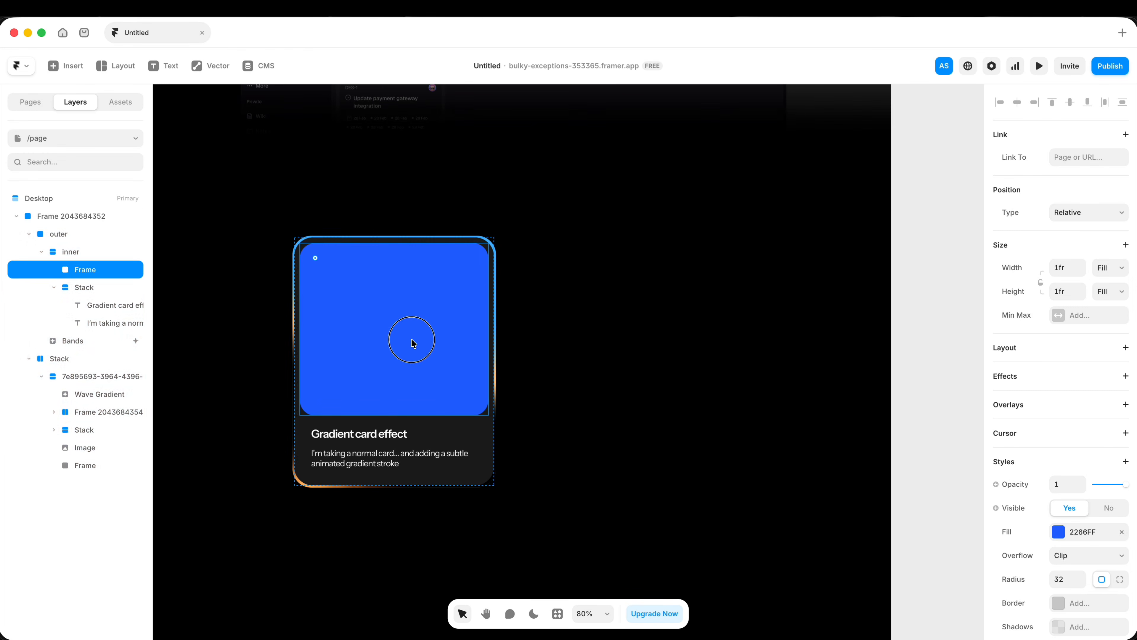
left_click(553, 390)
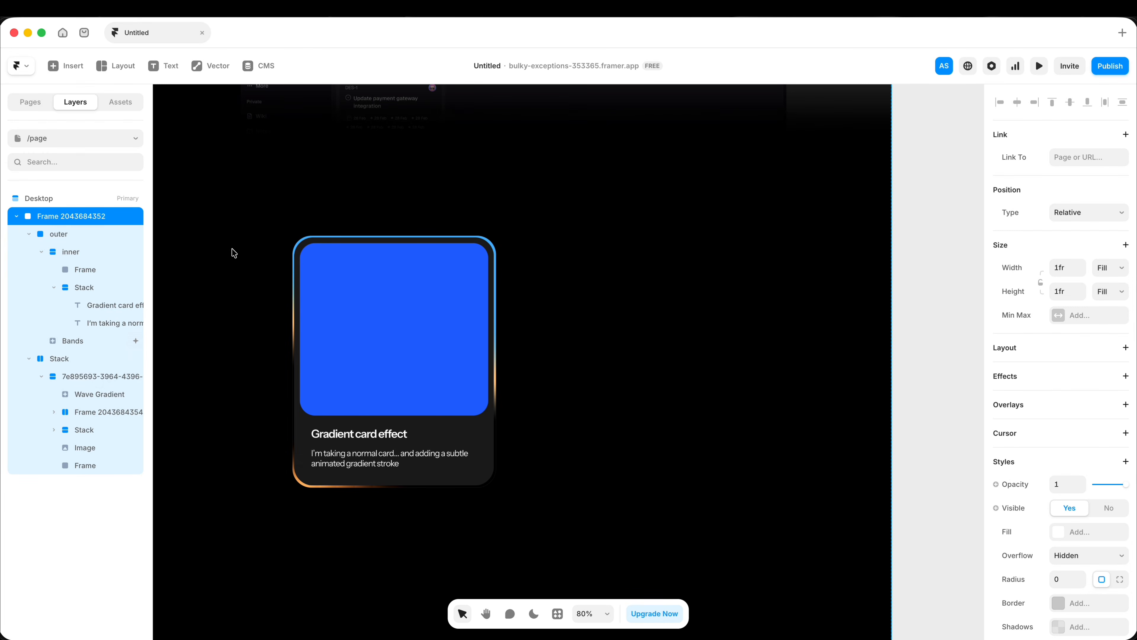
left_click(296, 267)
left_click(40, 236)
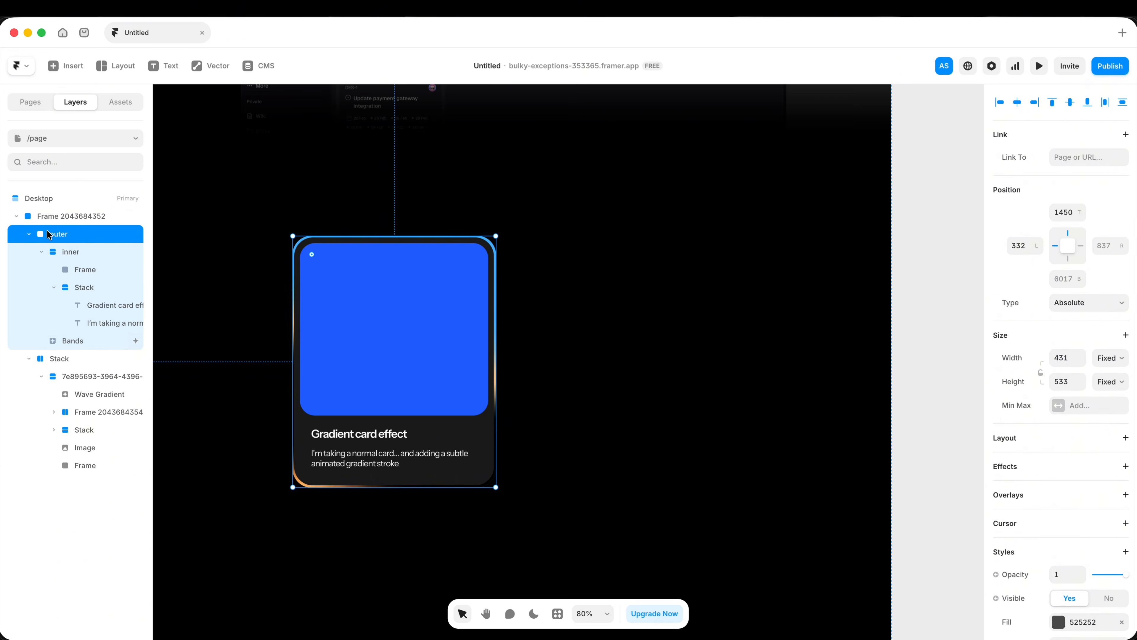
key("super+d")
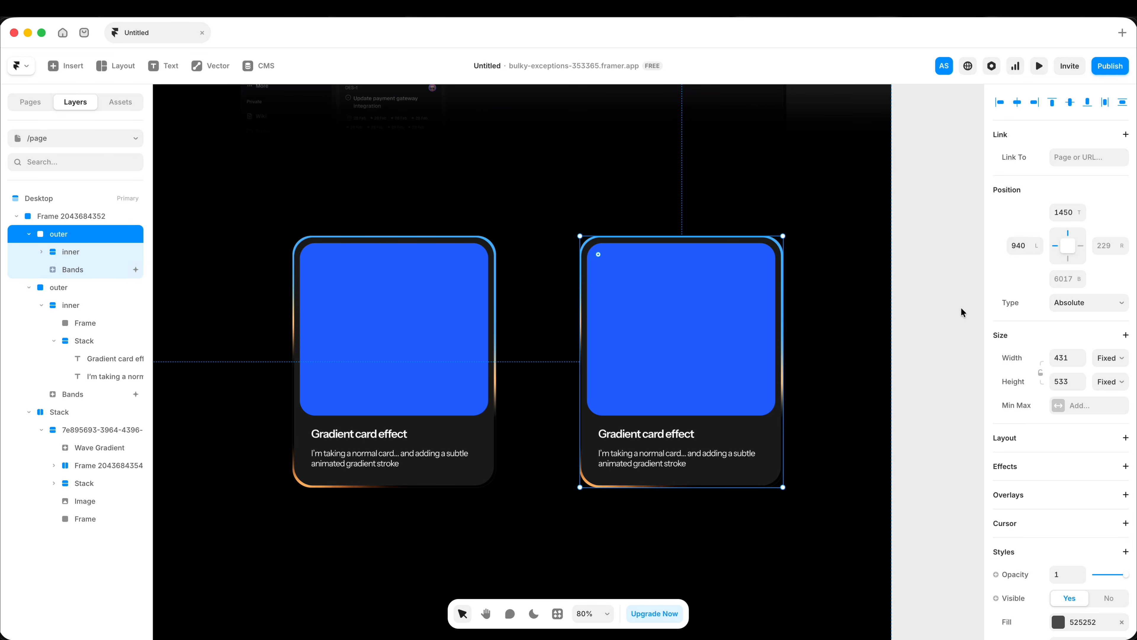
Step: Remove the outer frame around the card copy and take its Bands shader out onto the canvas
right_click(766, 301)
left_click_drag(617, 495, 586, 413)
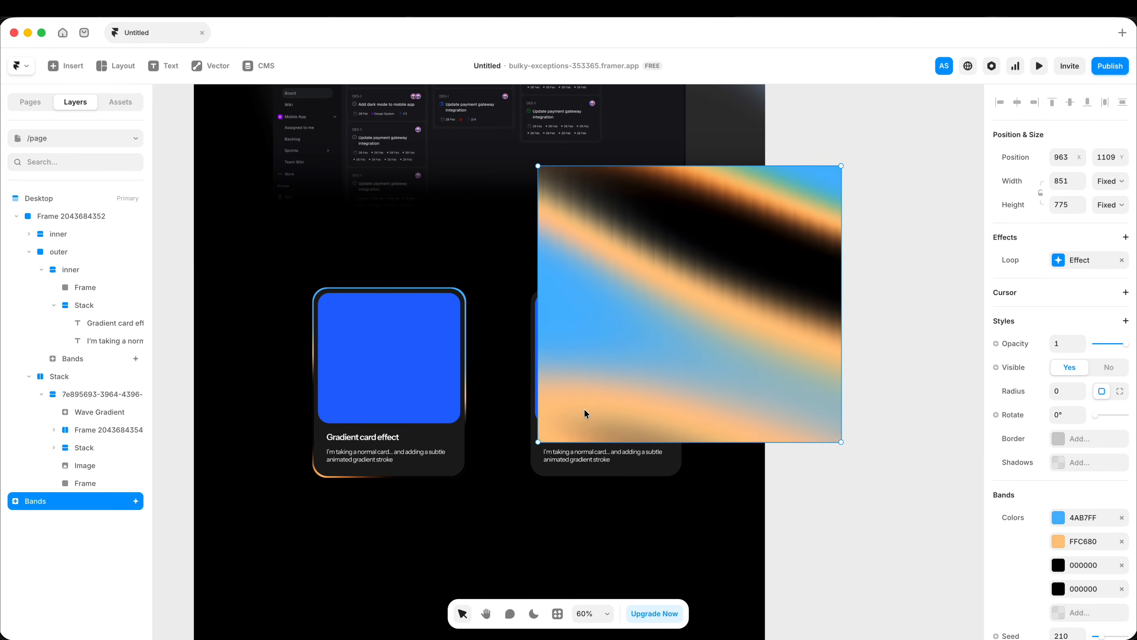
Step: Move the loose Bands shader into the card copy's blue image frame and shrink it toward the frame's size
key("super+x")
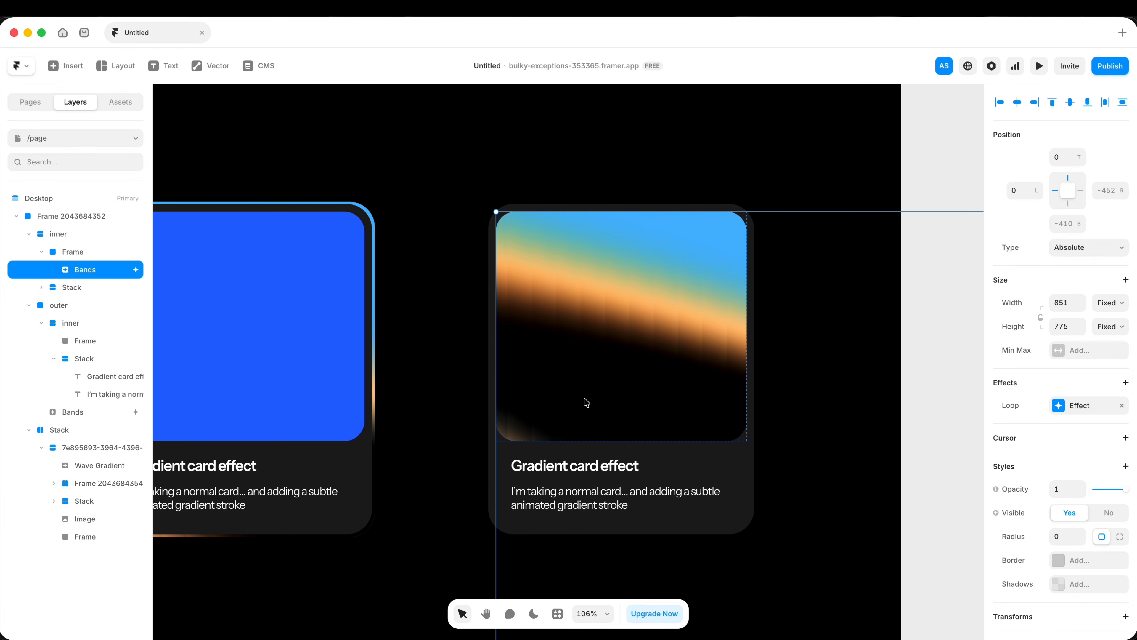
scroll(584, 400, "down", 4)
left_click(424, 382)
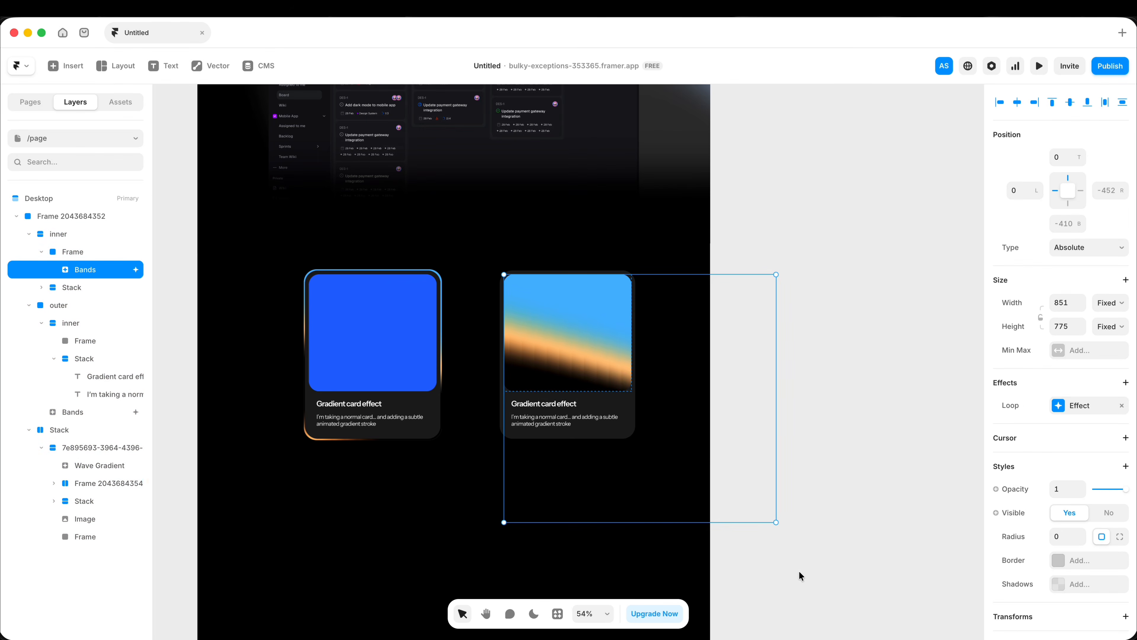
left_click_drag(776, 522, 673, 466)
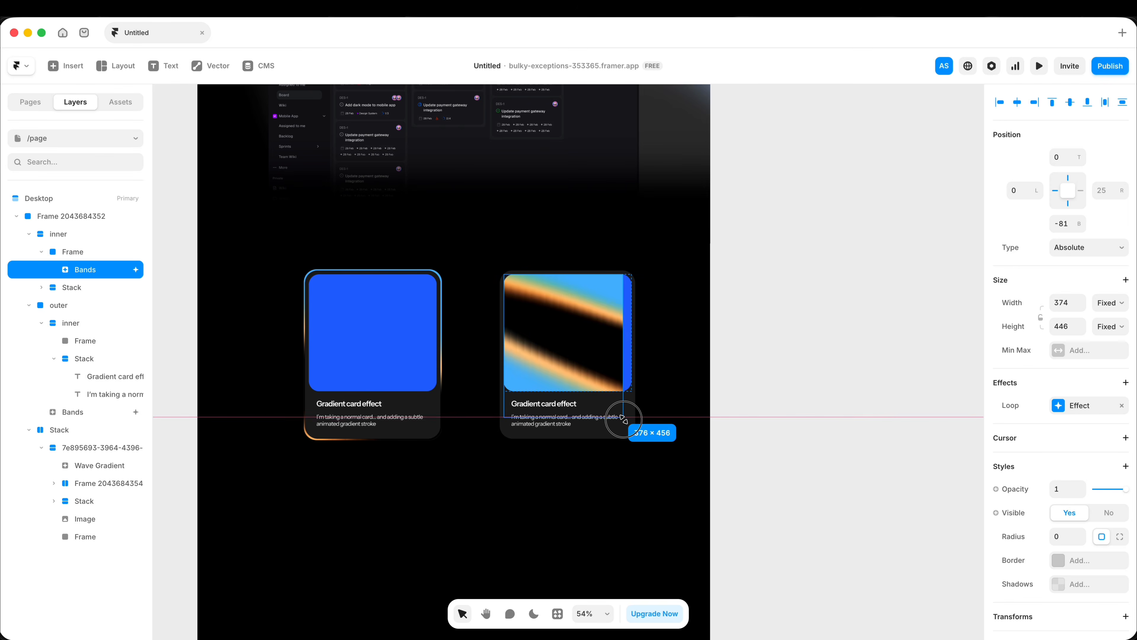